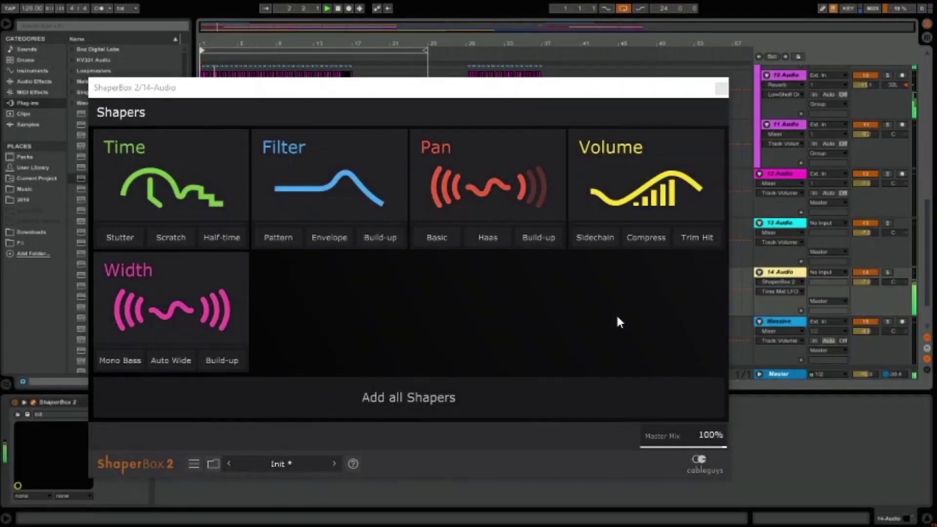
Add a Time shaper, move a node to about 2/4, and load the stepped 'Syncopes 8 move' preset over 1 Bar
left_click(217, 164)
mouse_move(614, 246)
left_mouse_down()
mouse_move(416, 351)
mouse_move(300, 210)
mouse_move(414, 229)
mouse_move(436, 210)
mouse_move(508, 215)
left_mouse_up()
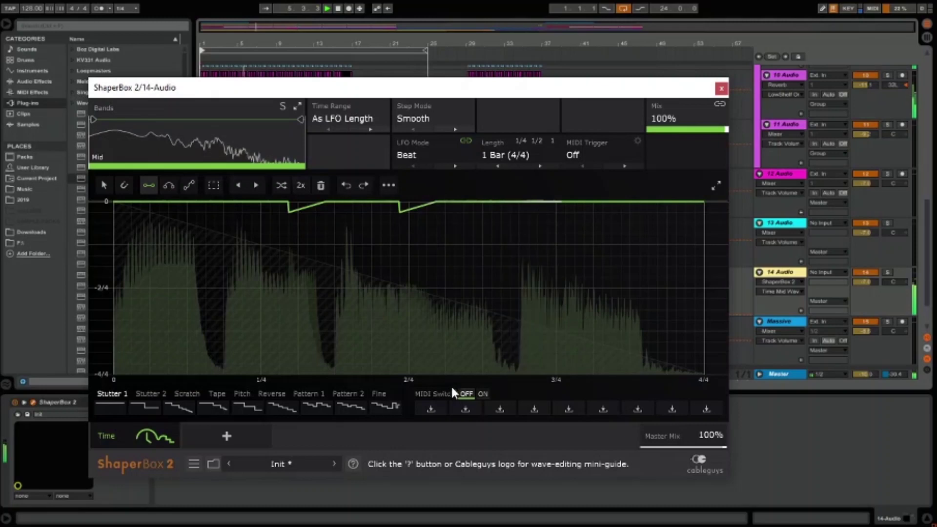
left_click(282, 413)
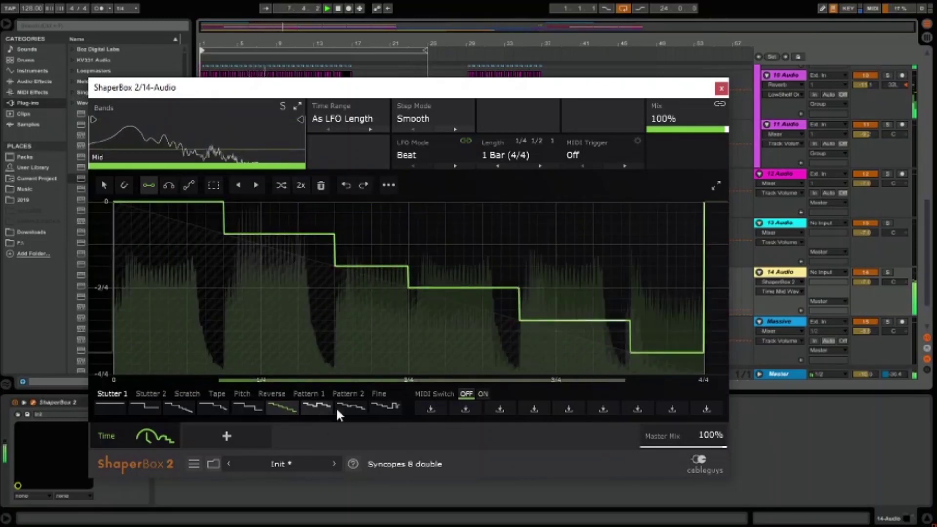
left_click(351, 408)
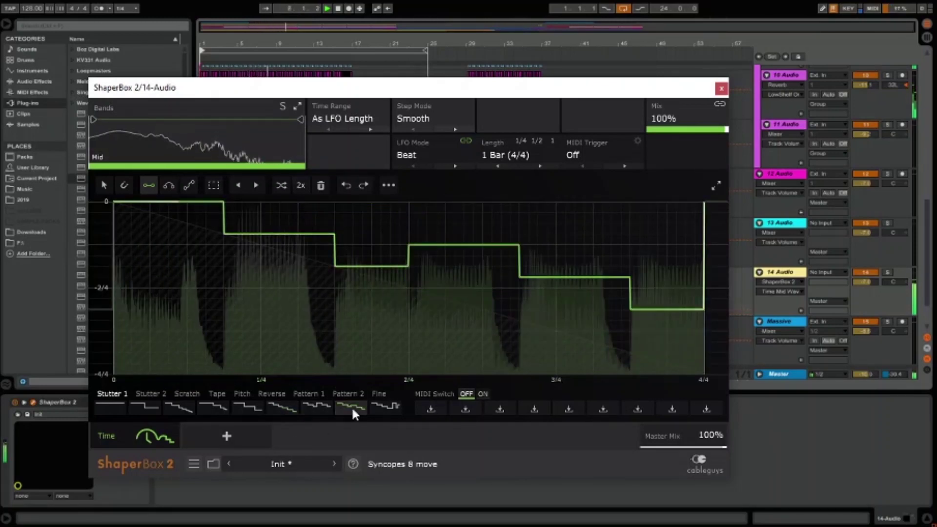
left_click(324, 413)
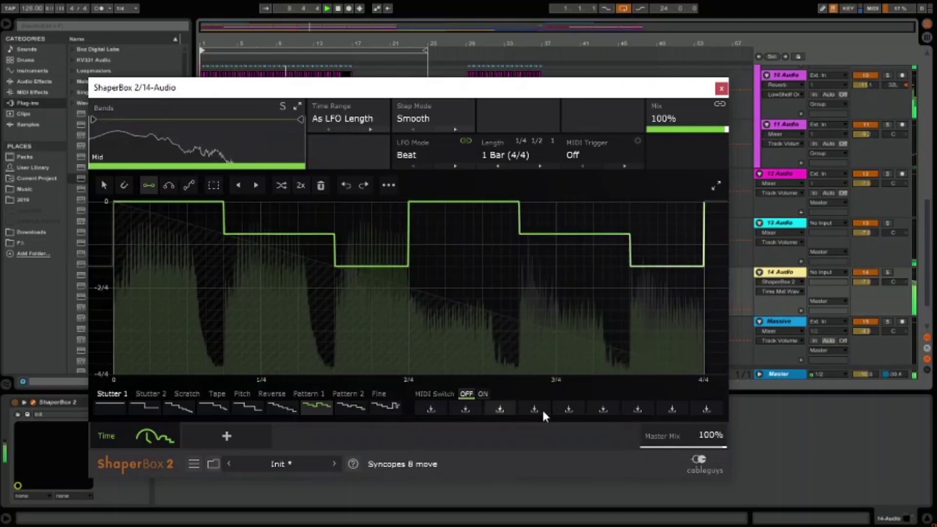
left_click(554, 157)
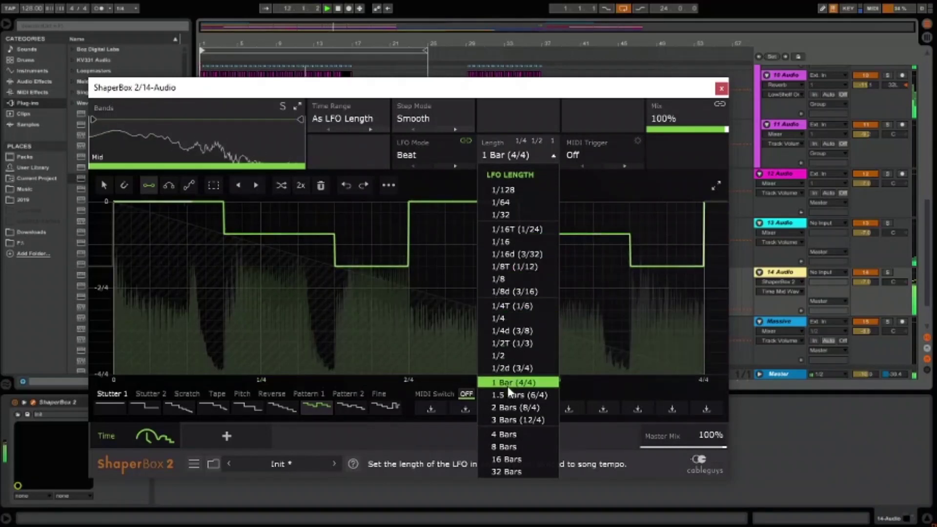
Set the Time shaper's length to 2 Bars (8/4), load Pattern 2, and return Mix to 100%
left_click(513, 408)
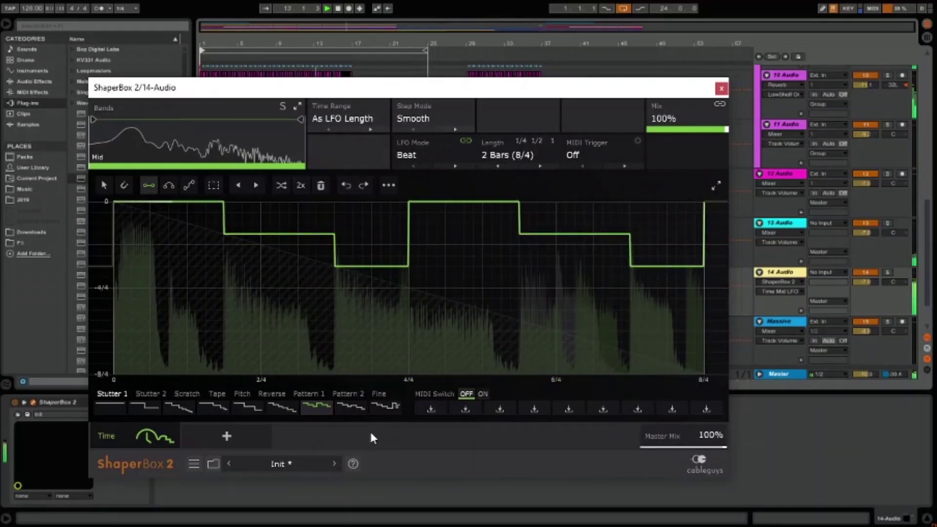
left_click(352, 407)
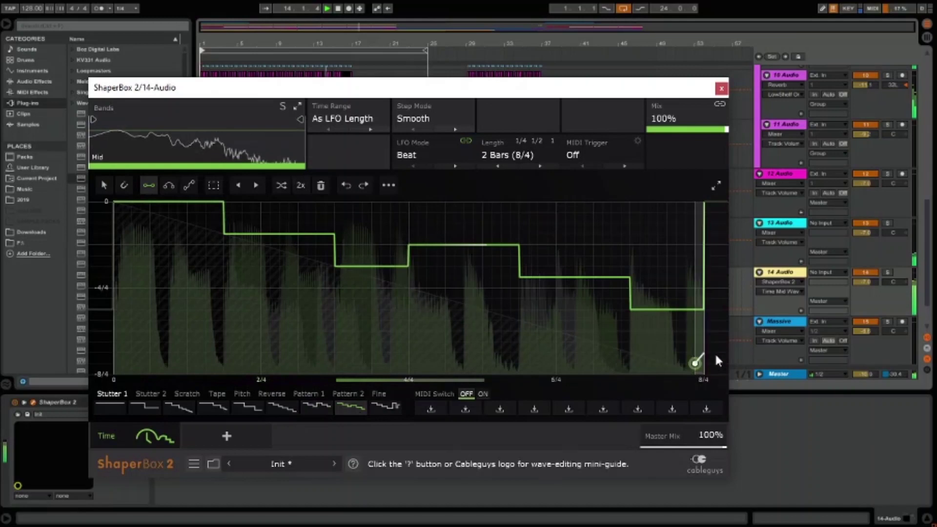
left_click_drag(728, 131, 690, 130)
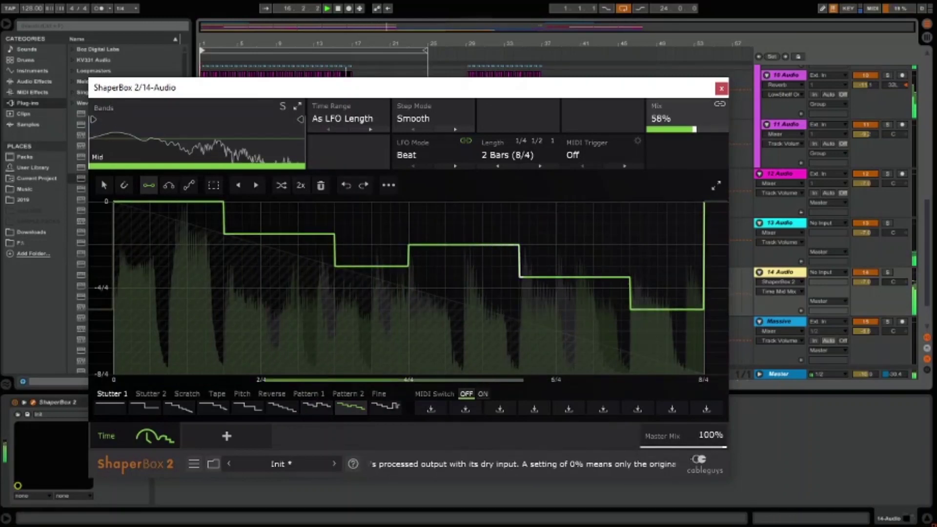
left_click_drag(707, 130, 695, 130)
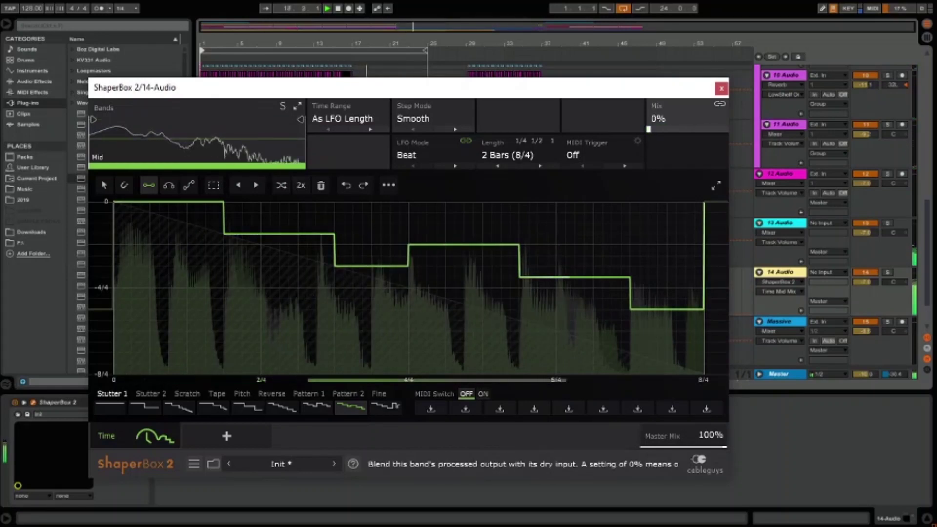
left_click_drag(669, 129, 729, 130)
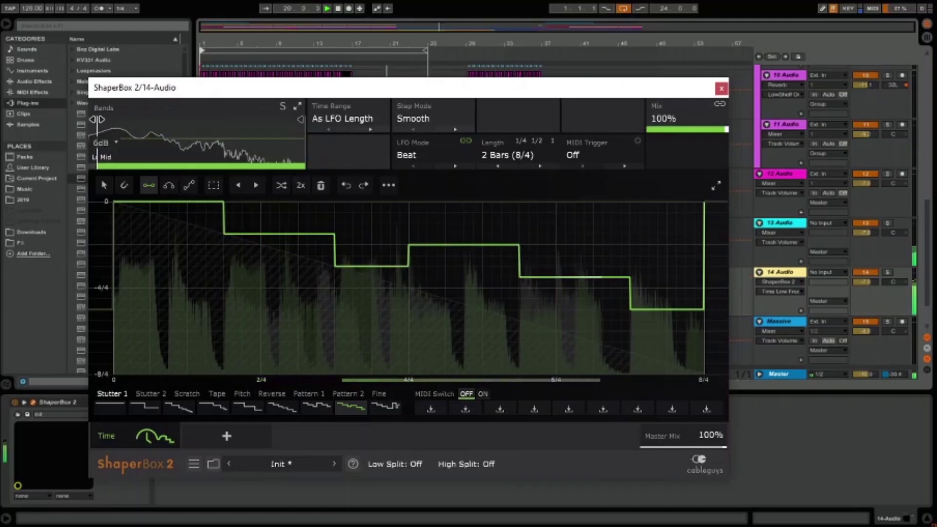
Split the Time shaper into Low and Mid bands at 435Hz and give Low the Pattern 2 preset
left_click_drag(100, 122, 184, 123)
left_click(156, 154)
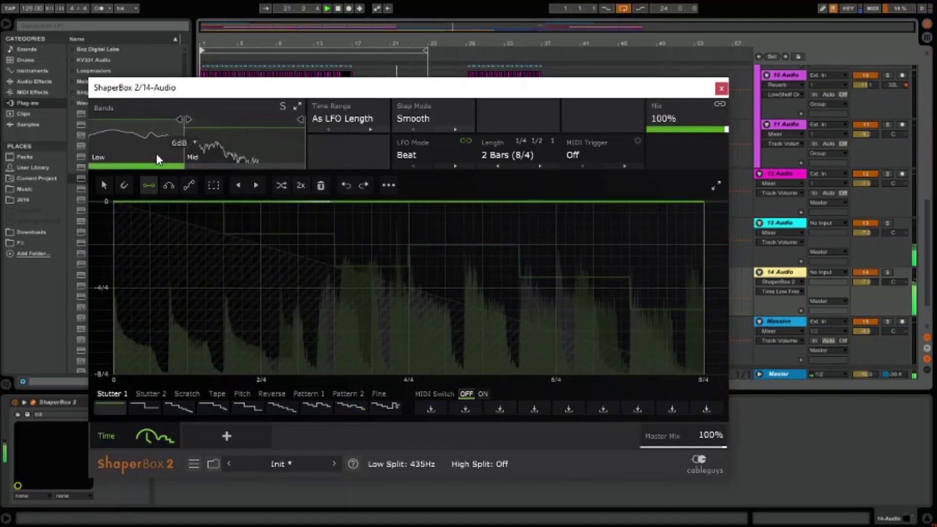
left_click(352, 405)
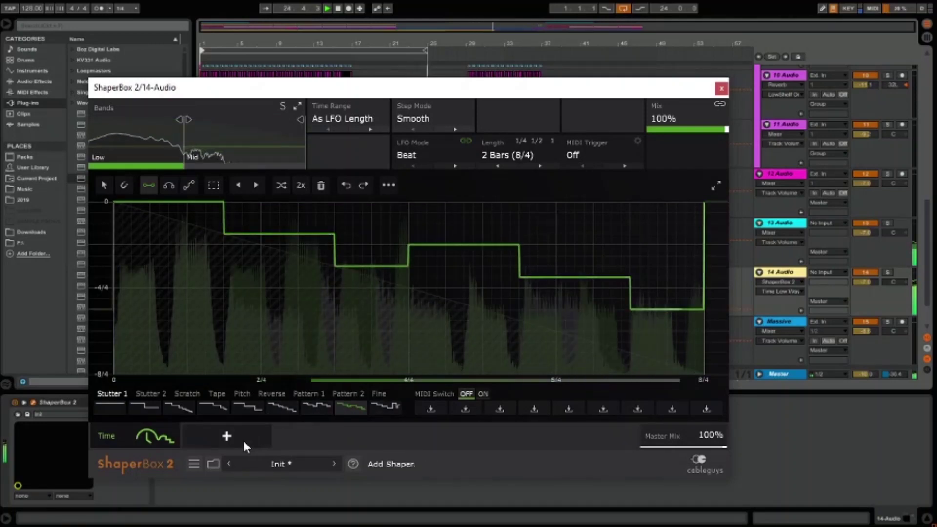
Add a Filter shaper and draw two short downward ramp dips into its cutoff curve
left_click(227, 436)
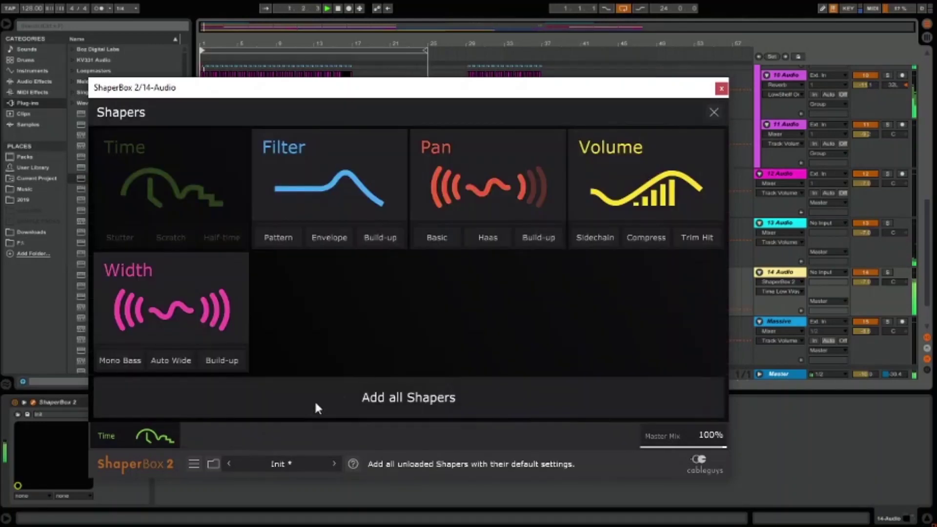
left_click(389, 192)
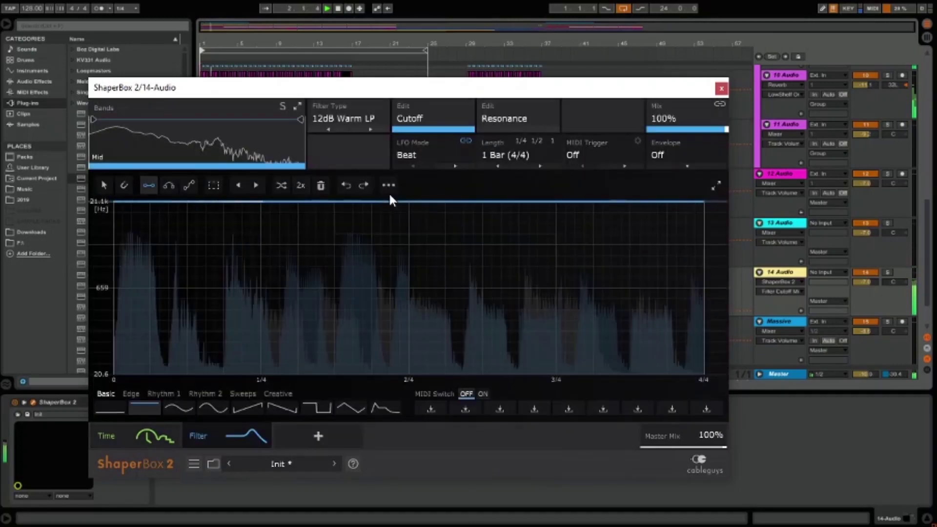
left_click(538, 223)
left_click(611, 244)
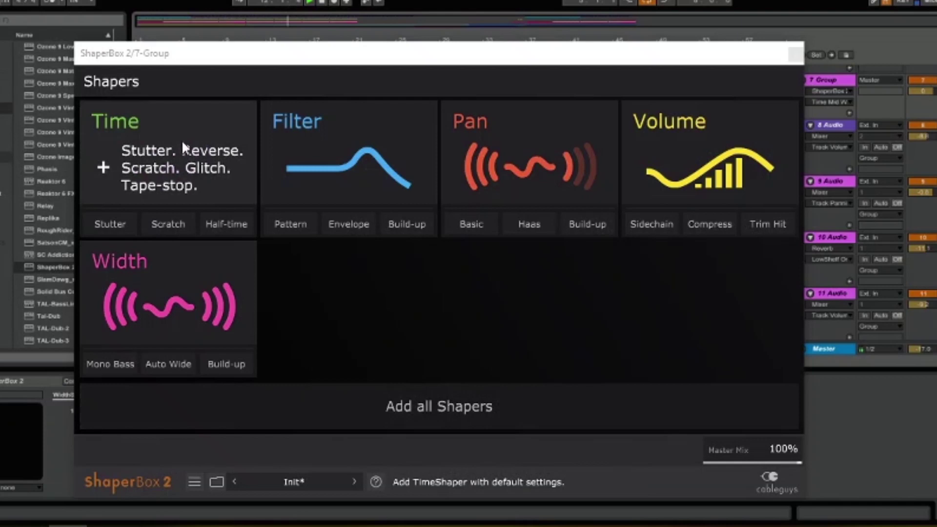
Add a Time shaper on 7-Group and audition stepped Pattern presets, including Syncopes 4
left_click(183, 140)
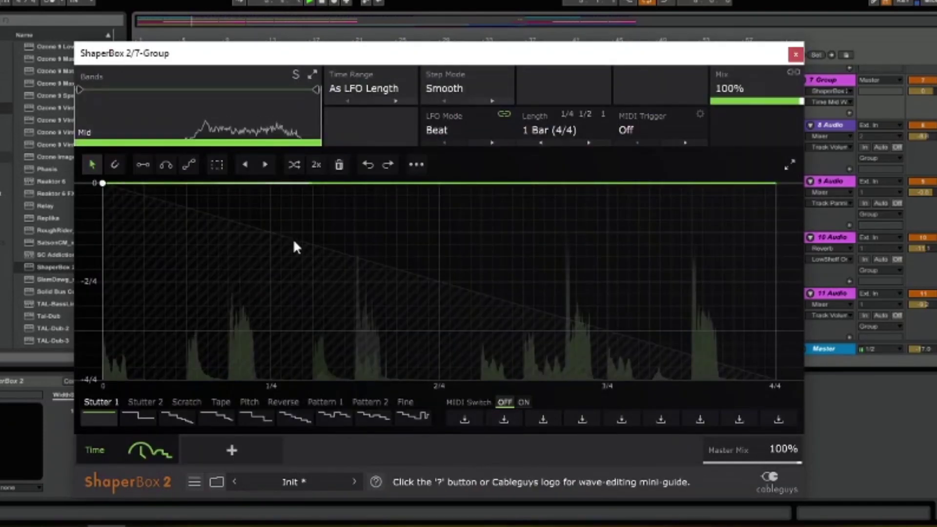
left_click(341, 417)
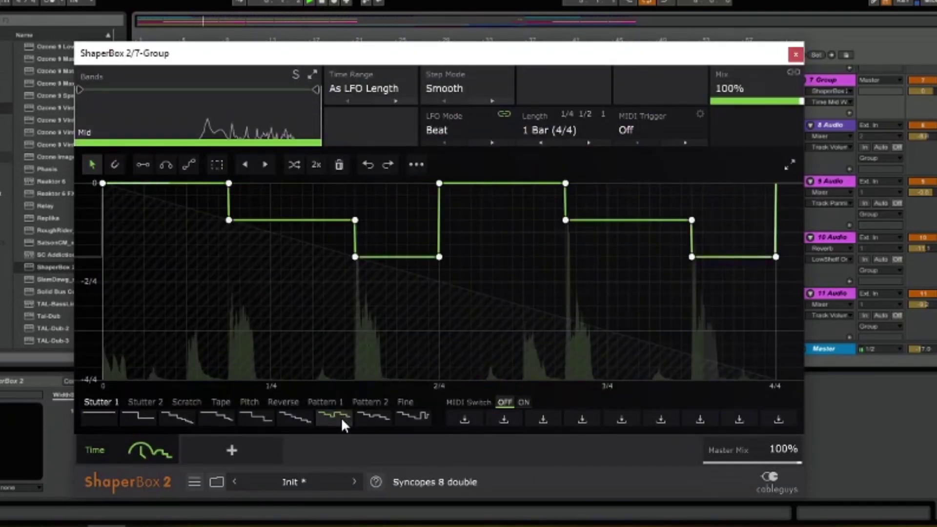
left_click(371, 418)
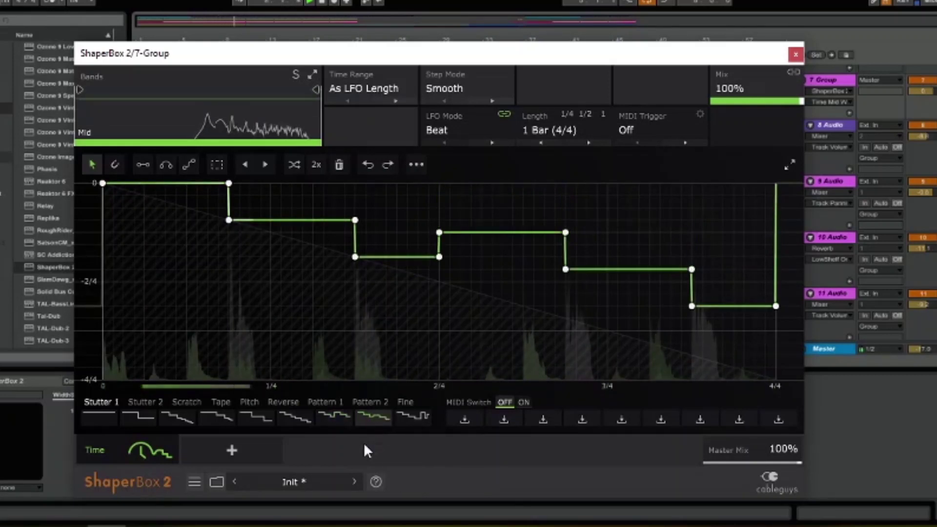
left_click(254, 420)
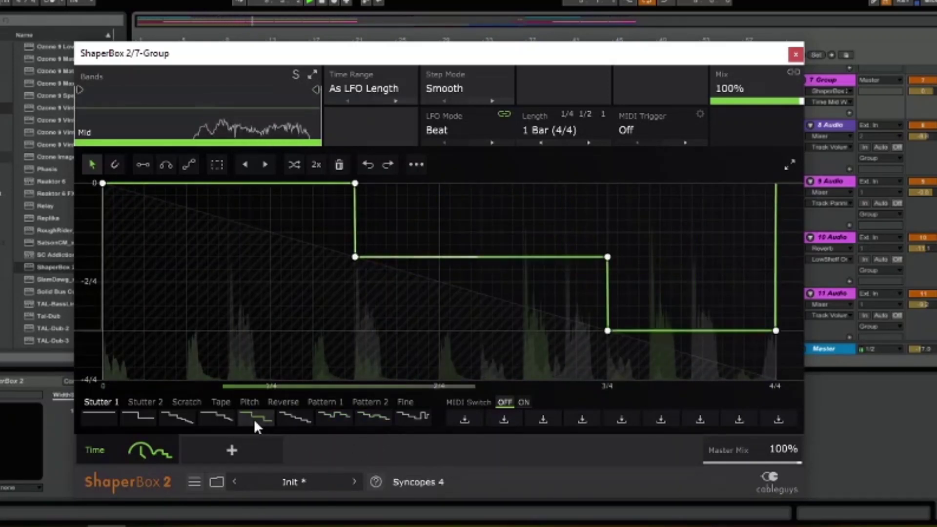
left_click(293, 420)
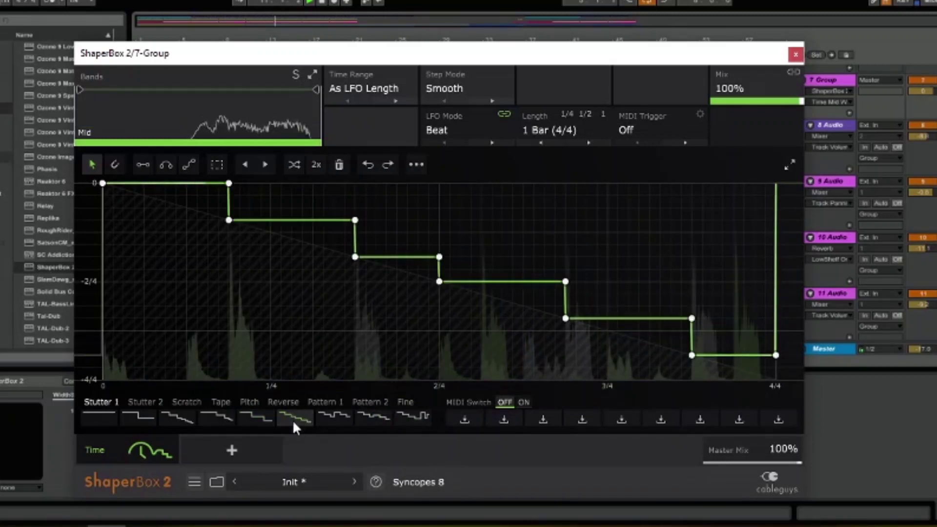
left_click(215, 428)
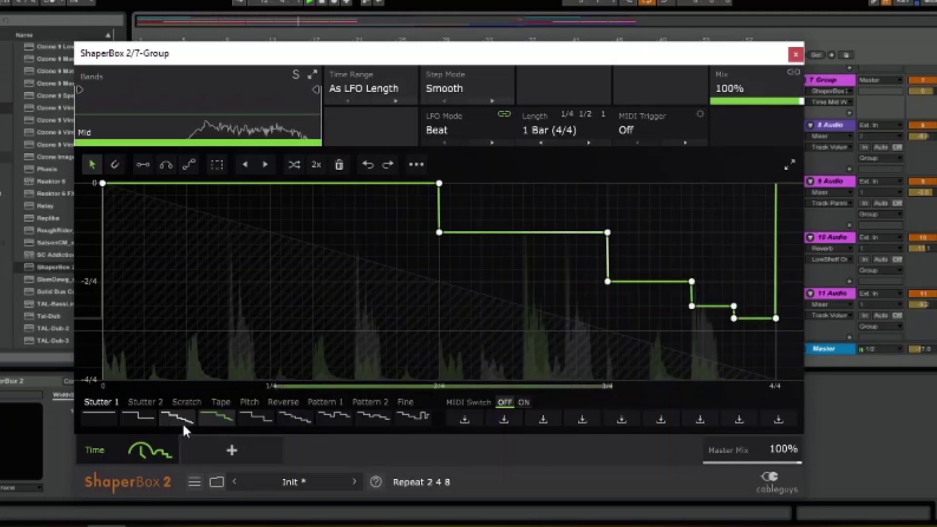
Audition the Scratch presets, then the Reverse presets ending on a sawtooth pattern
left_click(182, 405)
left_click(212, 421)
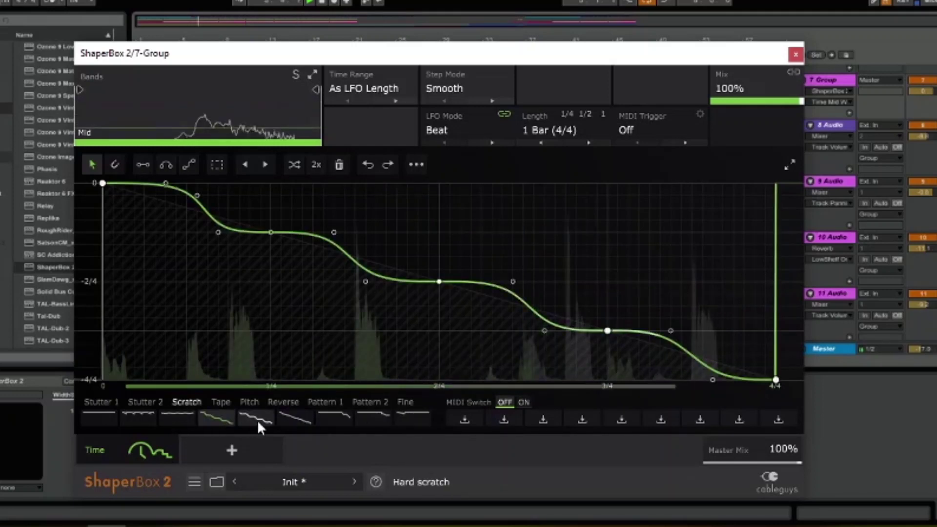
left_click(258, 420)
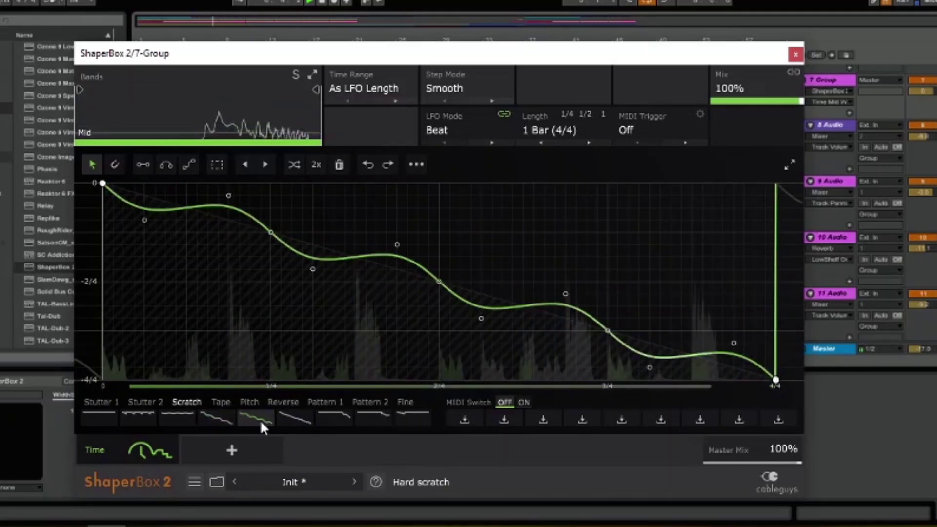
left_click(279, 403)
left_click(290, 421)
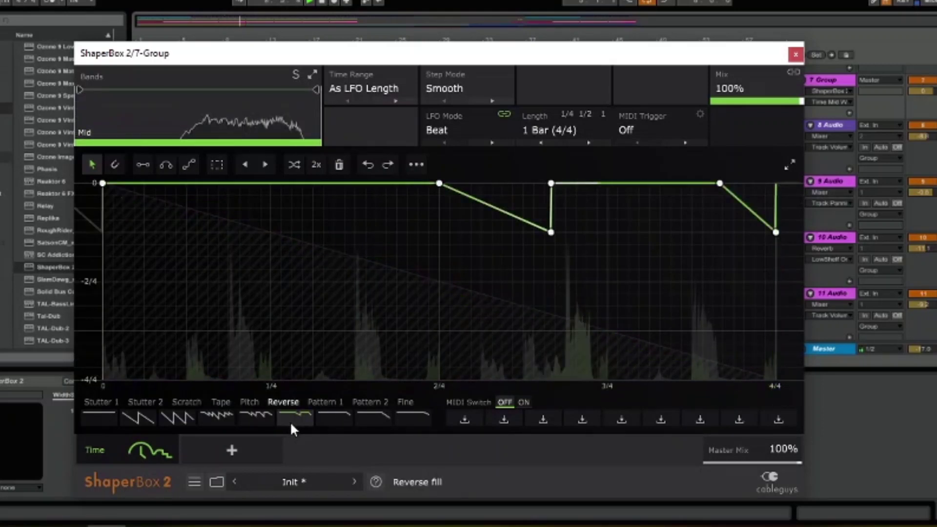
left_click(255, 421)
left_click(220, 419)
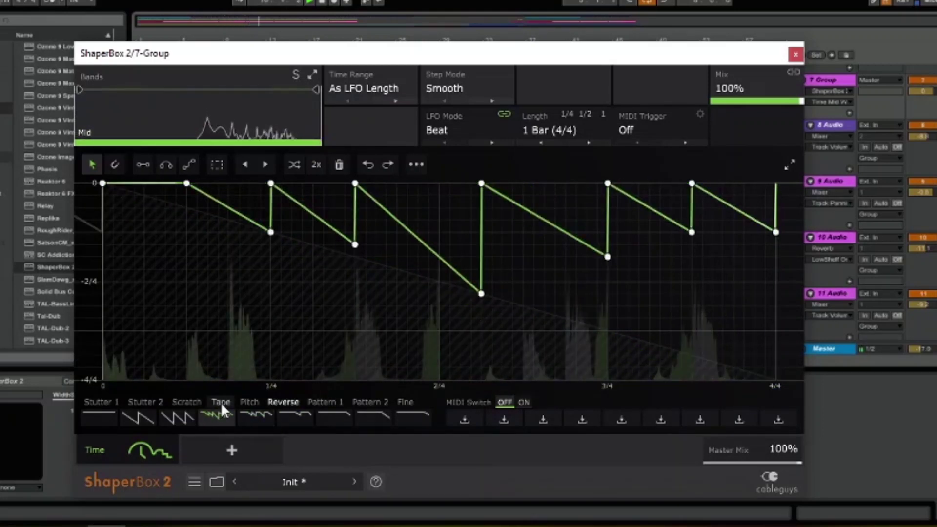
Try the Tape-stop slowdown preset, then settle on a descending stepped Stutter 1 preset
left_click(220, 402)
left_click(180, 420)
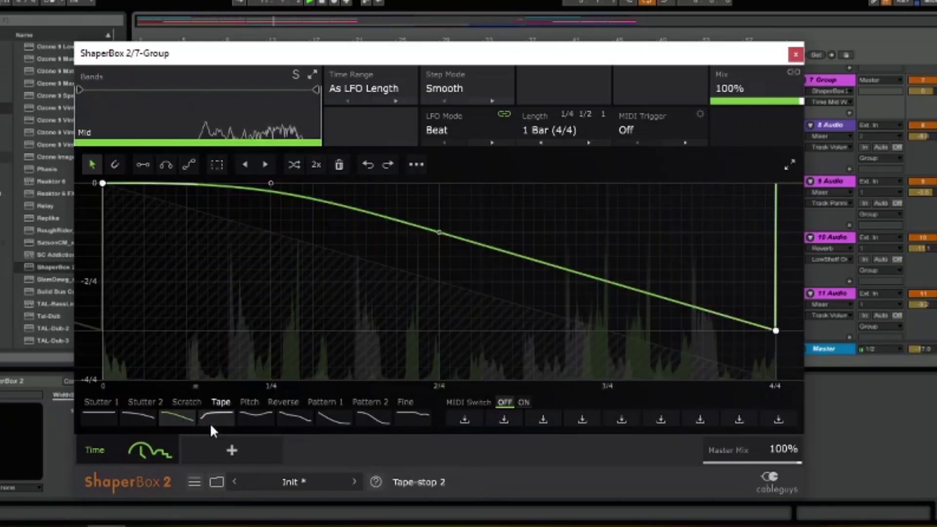
left_click(111, 402)
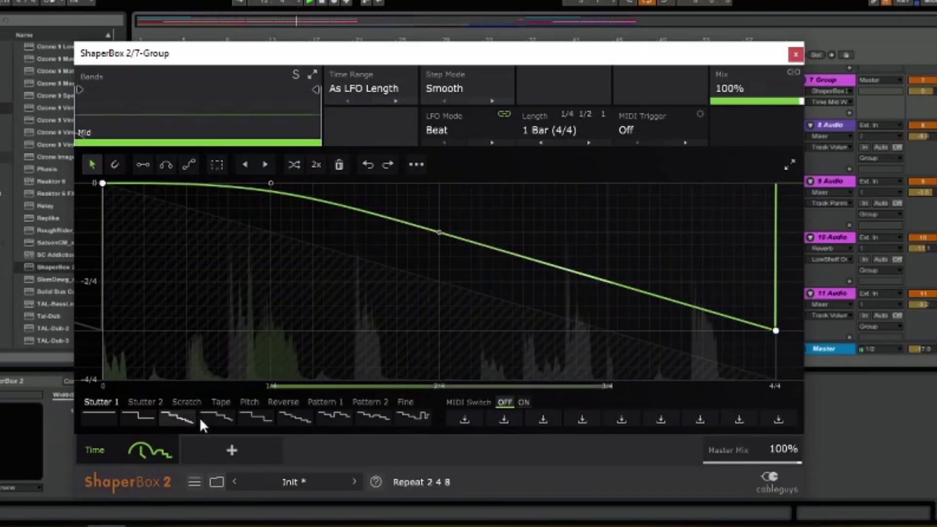
left_click(298, 420)
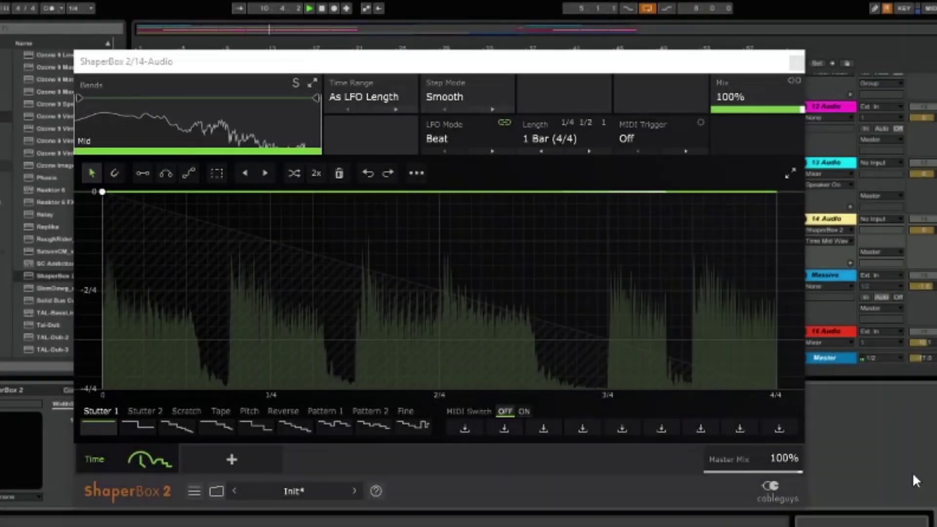
Audition the Time shaper's step-down repeat, staircase, Tape, Pitch and Reverse presets
left_click(136, 427)
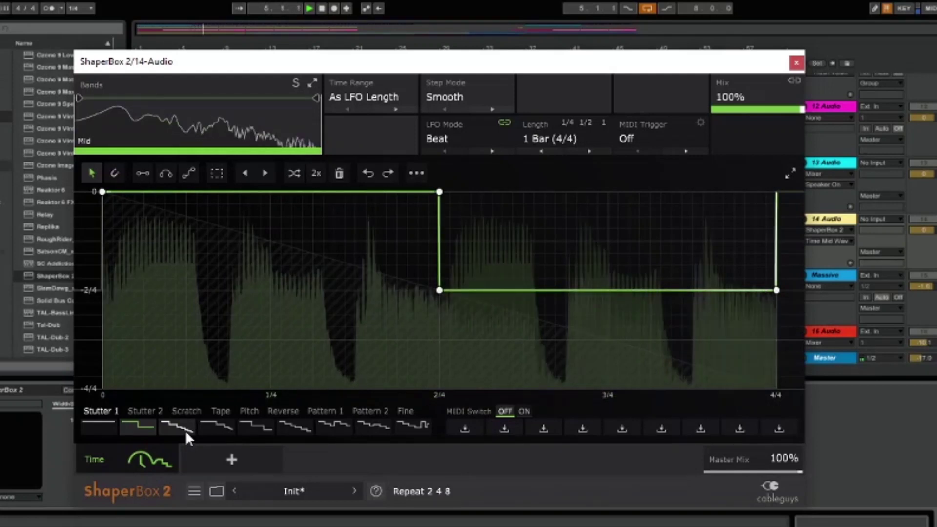
left_click(185, 430)
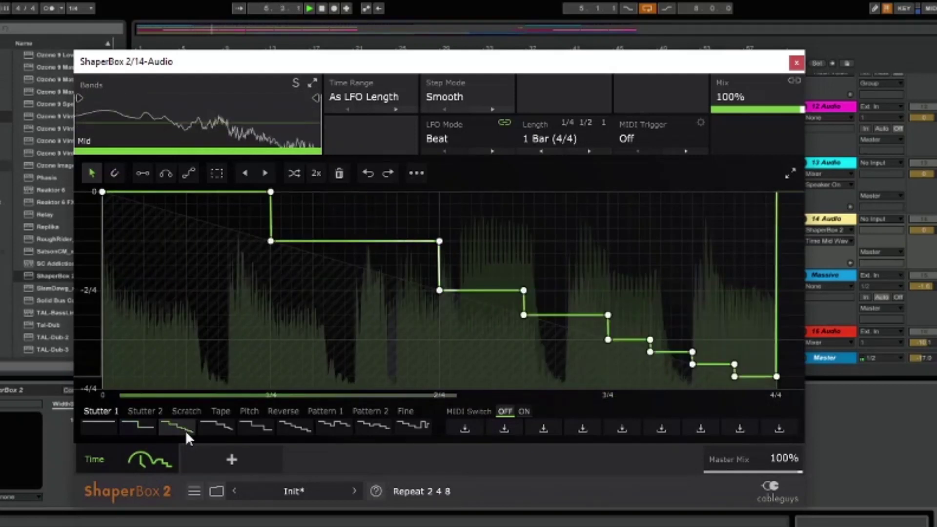
left_click(222, 432)
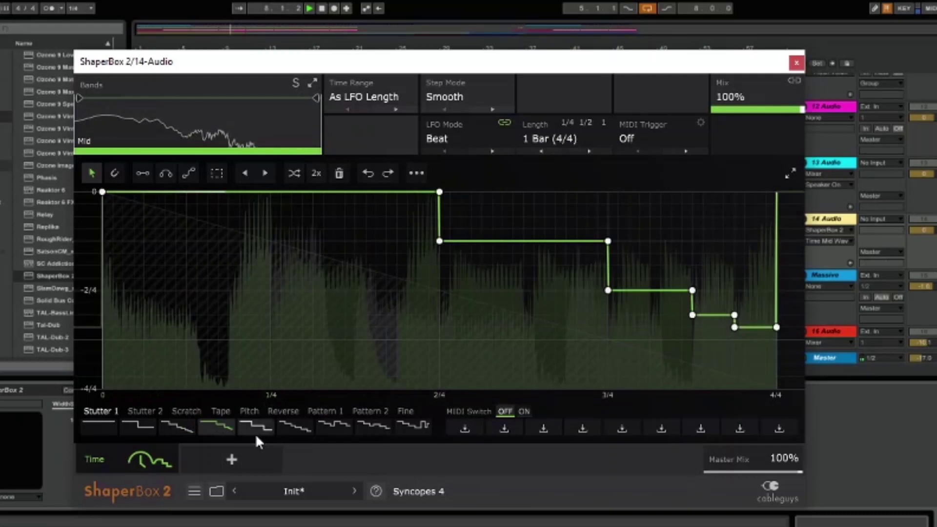
left_click(259, 434)
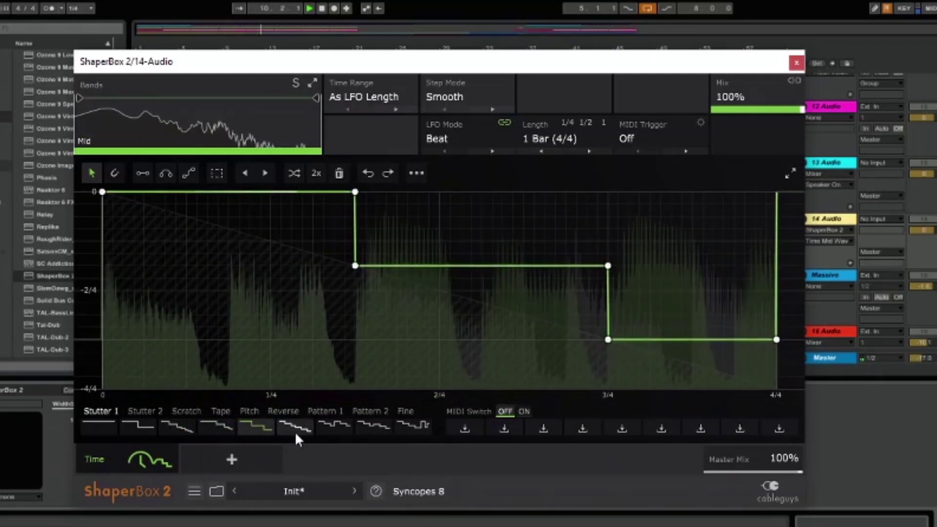
left_click(296, 432)
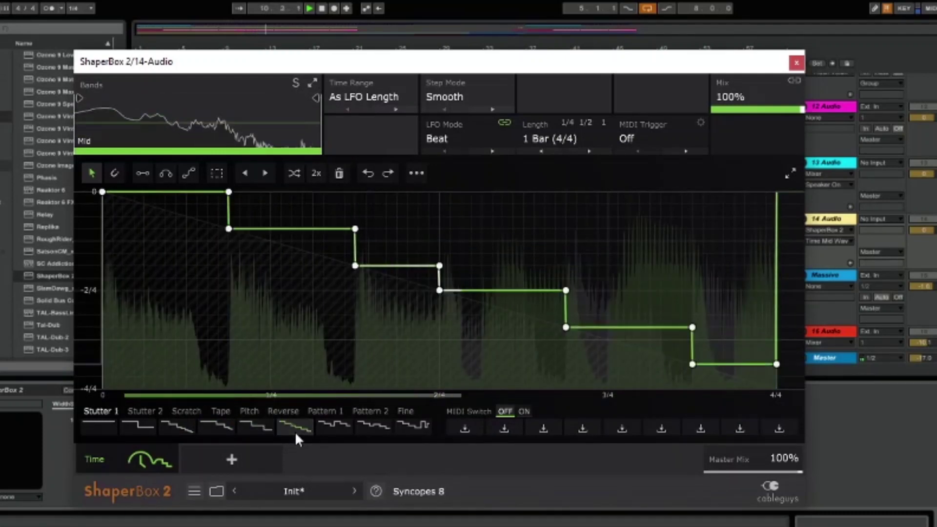
Try the Pattern 1 and Pattern 2 presets, then settle on the Fine preset
left_click(334, 426)
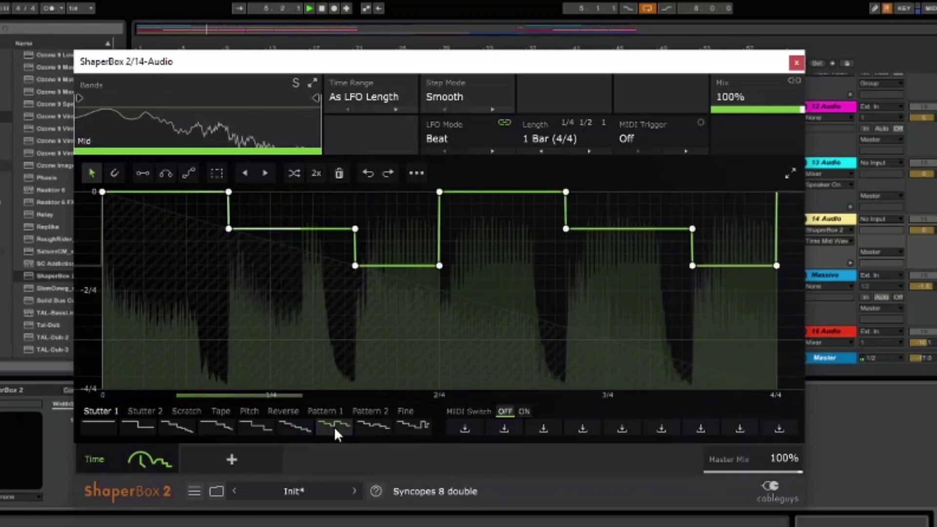
left_click(380, 429)
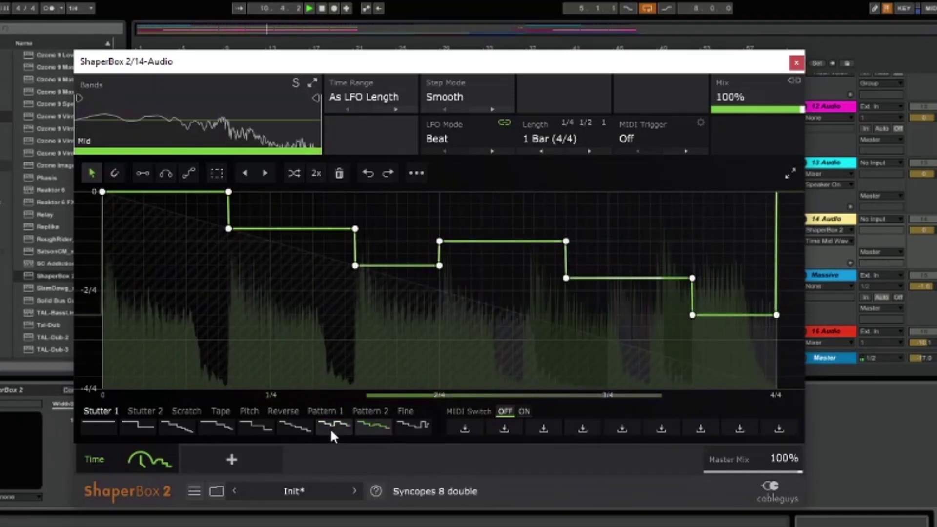
left_click(330, 428)
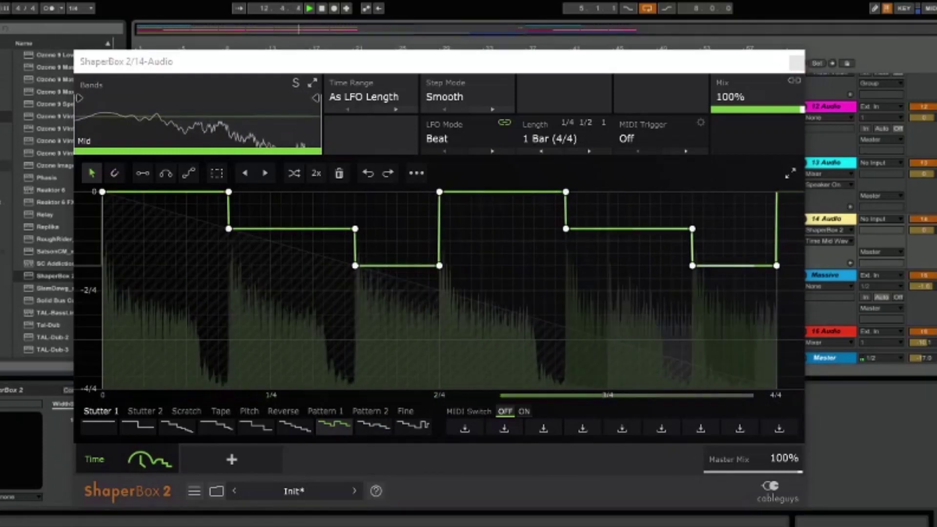
left_click(413, 432)
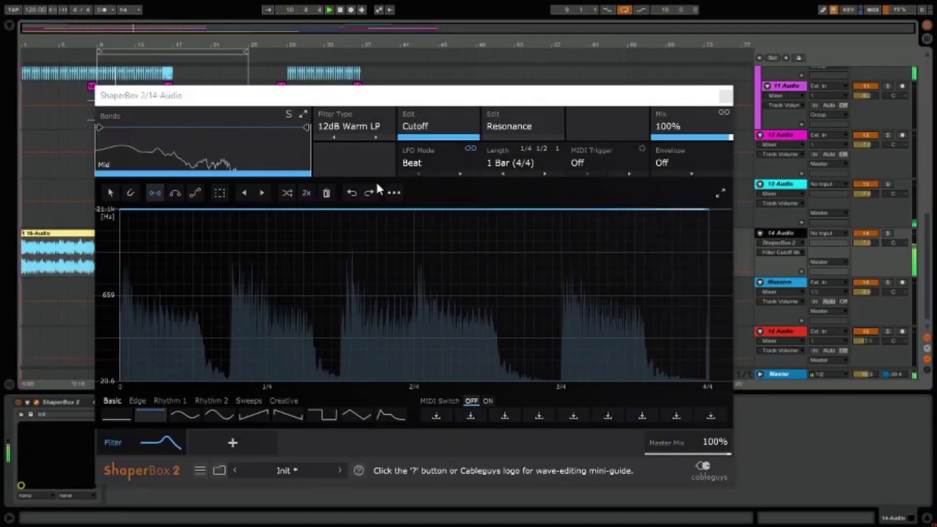
left_click_drag(643, 209, 587, 257)
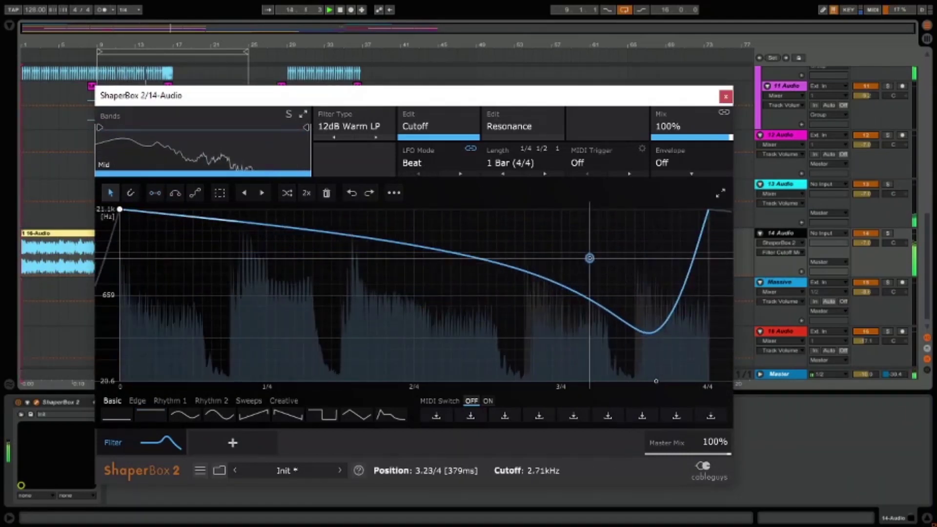
left_click(693, 173)
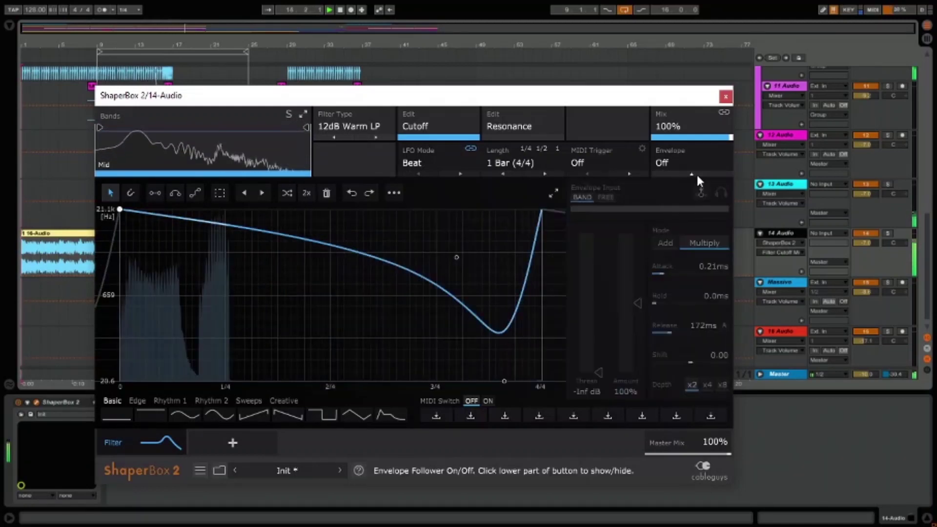
left_click(672, 159)
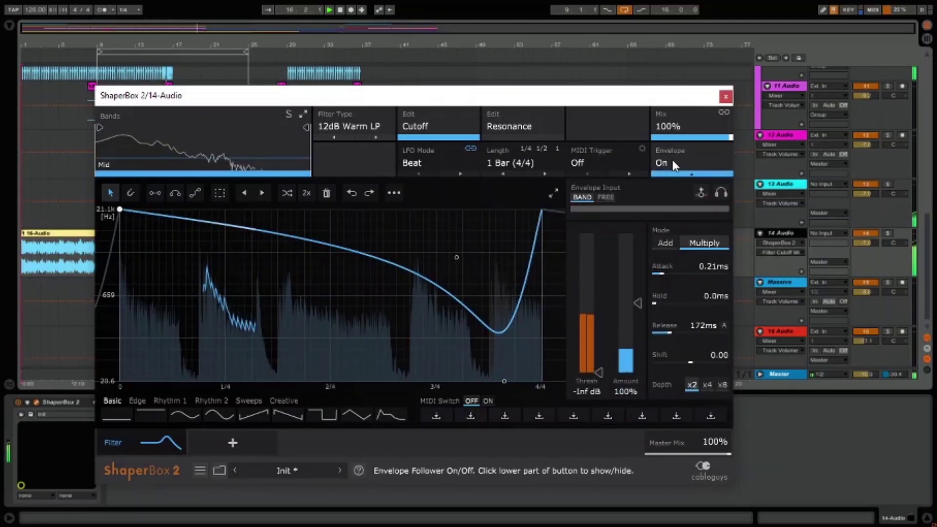
left_click_drag(597, 374, 637, 247)
left_click_drag(600, 312, 600, 347)
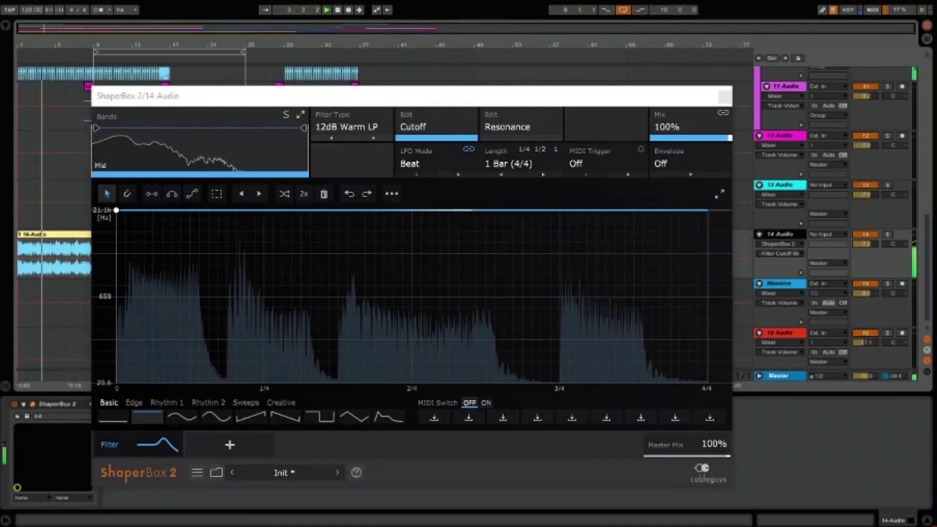
Set the Filter shaper's LFO length to 16 Bars and bend the cutoff line into a deep dip
left_click(545, 177)
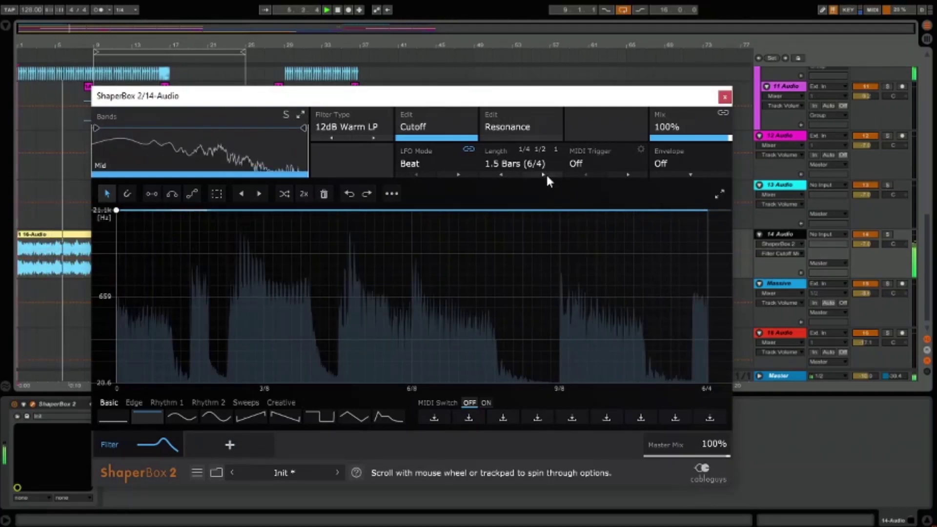
left_click(544, 174)
left_click(545, 175)
left_click(555, 165)
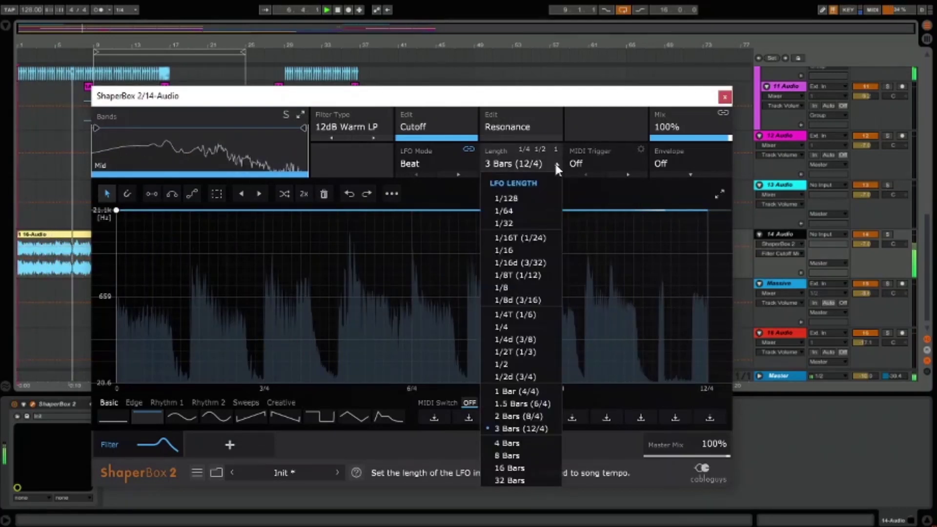
left_click(523, 469)
left_click_drag(702, 217, 514, 214)
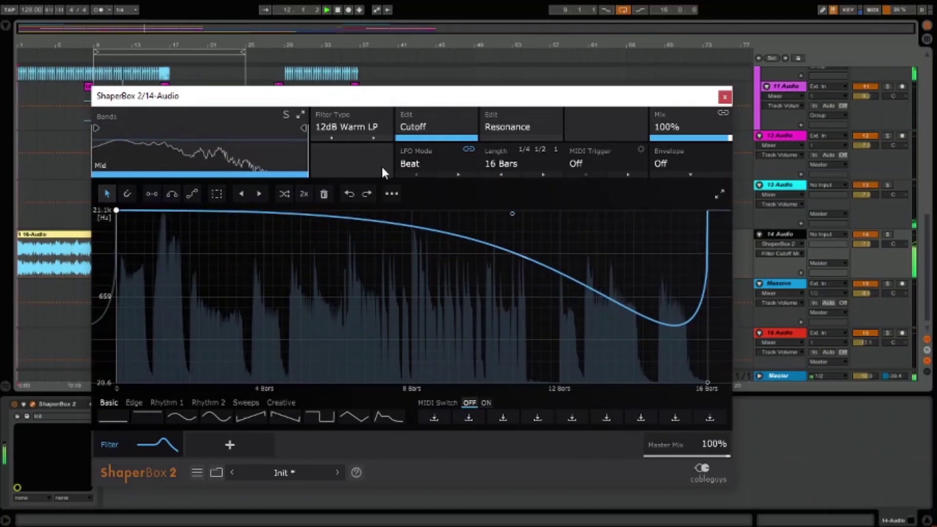
Change the filter type to 24dB Warm LP, leaving LFO mode on Beat
left_click(378, 138)
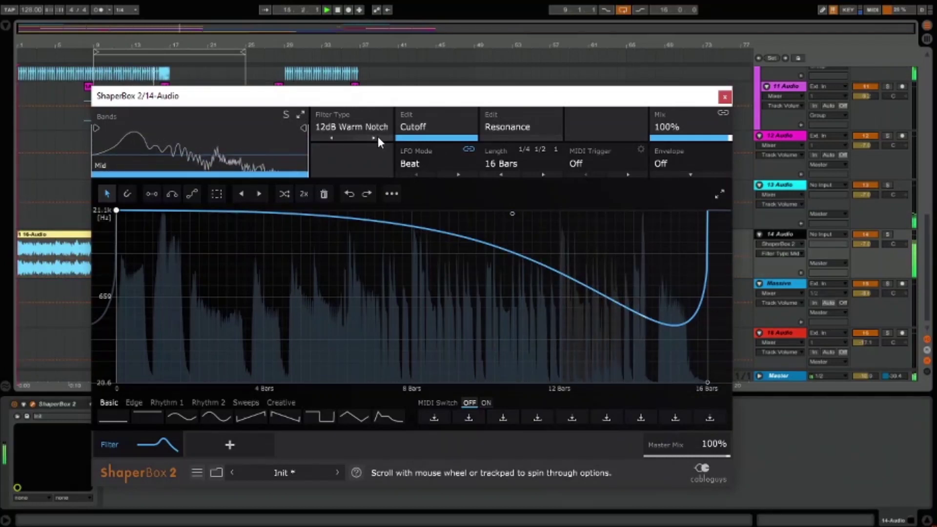
left_click(379, 138)
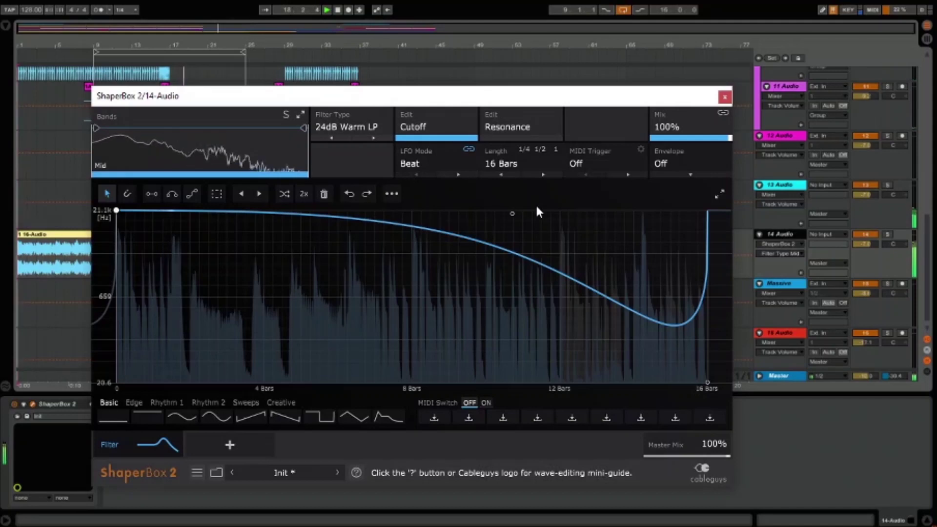
left_click(459, 164)
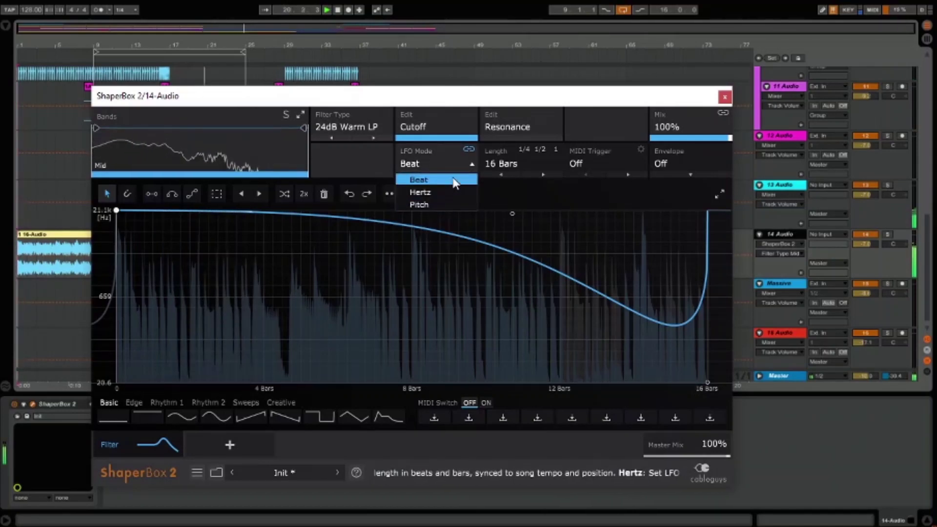
left_click(452, 122)
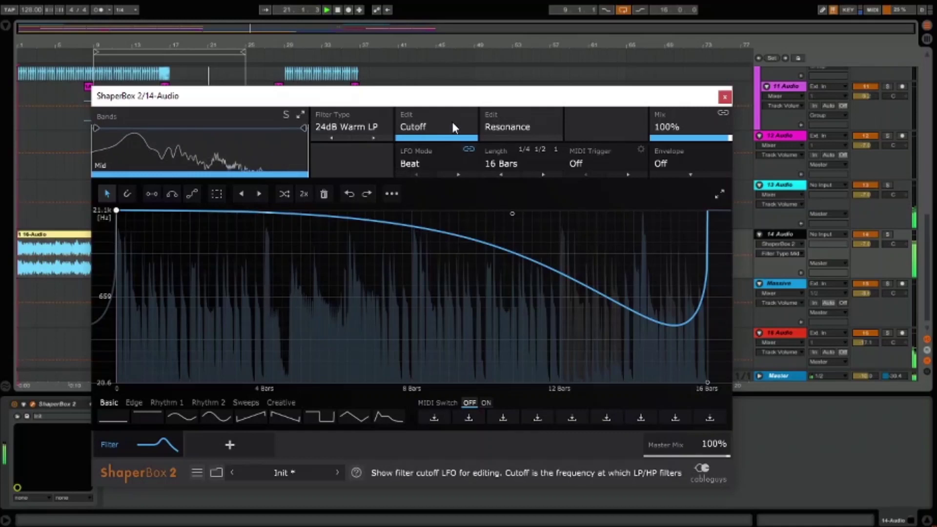
Shape the resonance curve into a hump peaking near 3/4 and enable the envelope follower
left_click(535, 126)
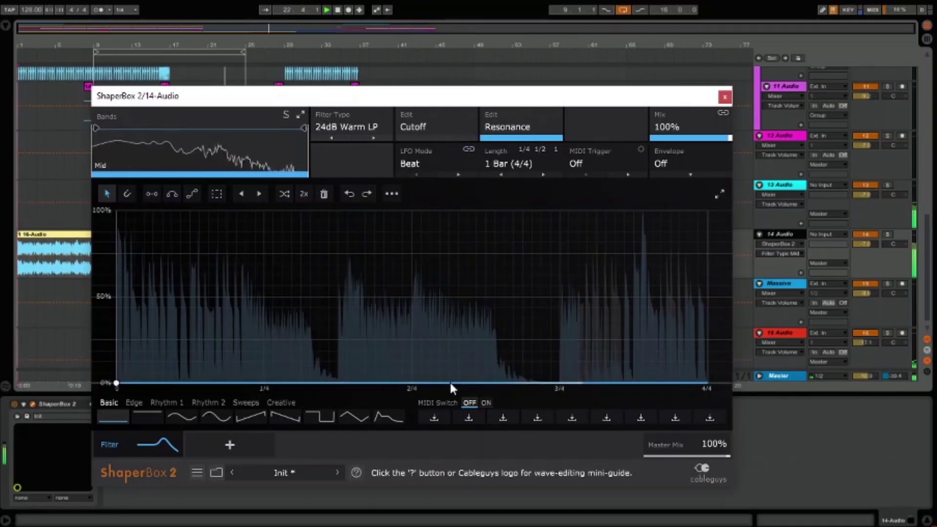
left_click_drag(449, 377, 466, 293)
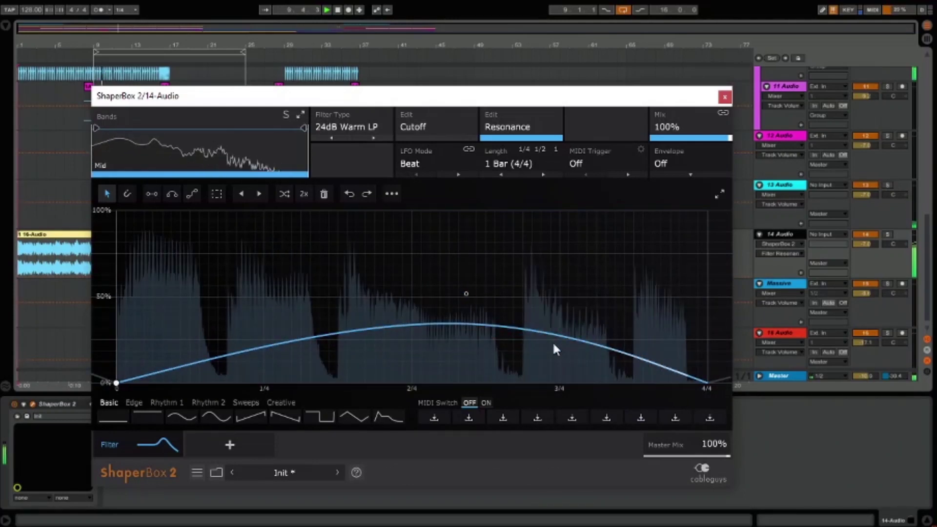
left_click_drag(558, 336, 579, 233)
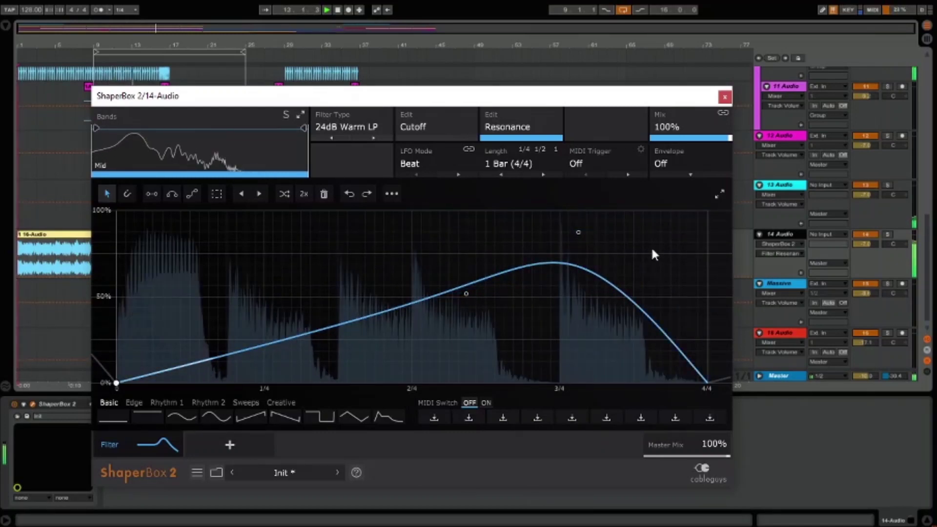
left_click(706, 150)
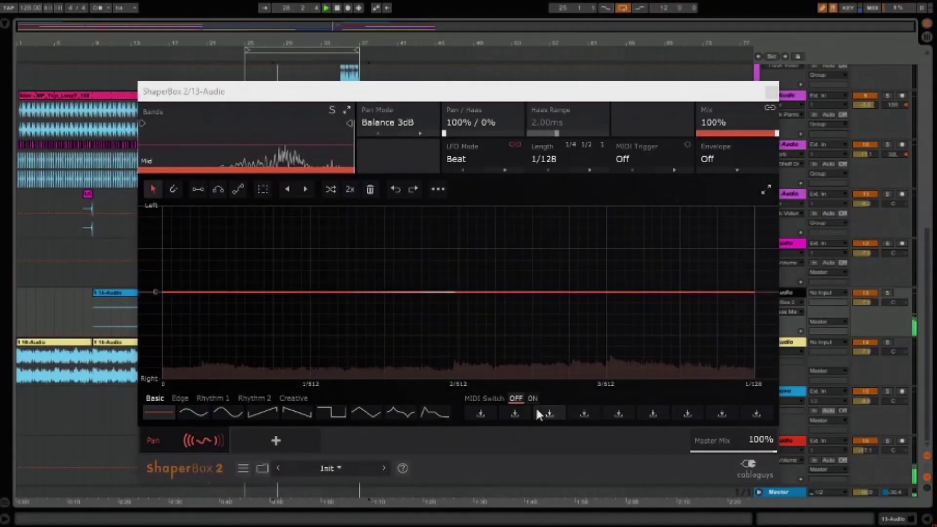
Split off a low band on the Pan shaper and set its LFO length to 2 Bars
left_click_drag(143, 122, 261, 123)
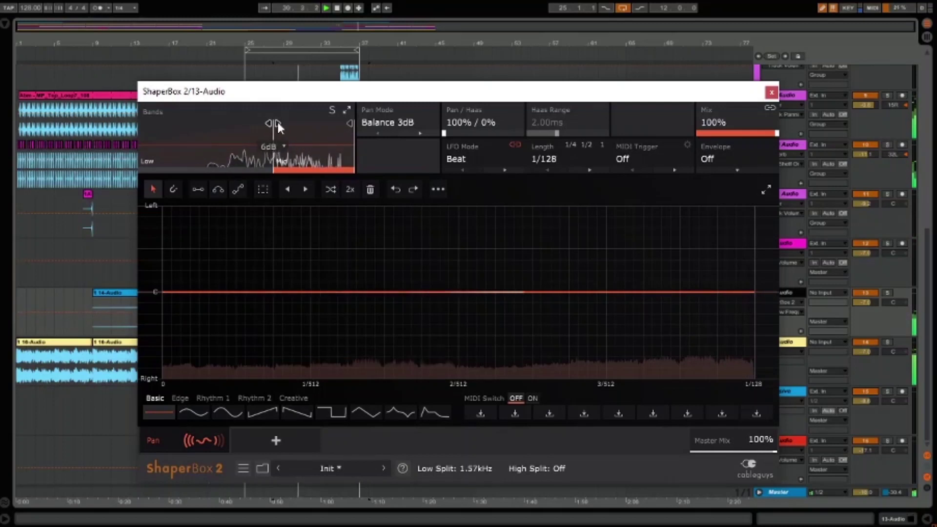
left_click(596, 155)
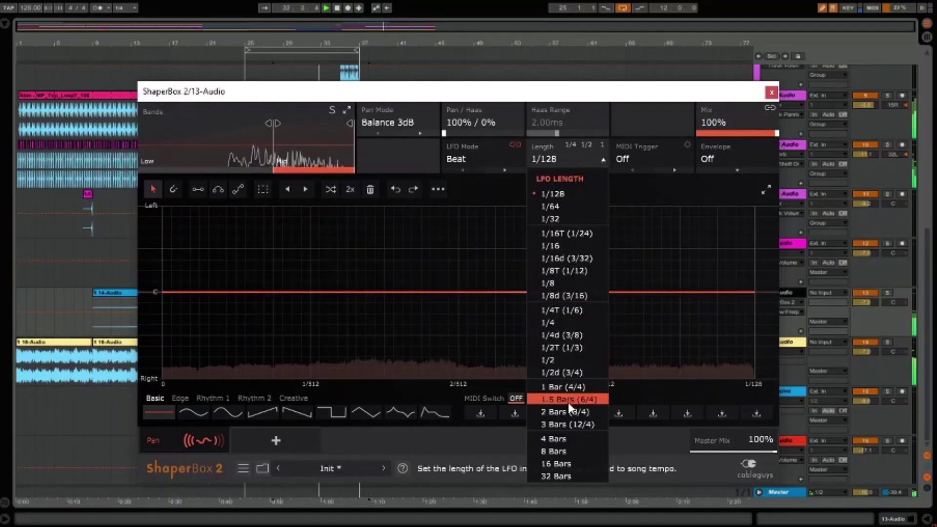
left_click(557, 412)
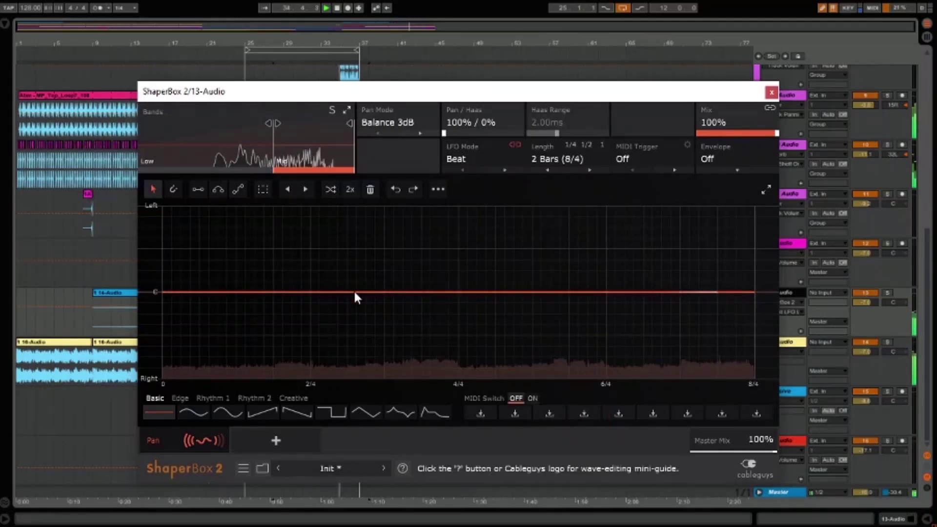
Shape the pan curve left, right and back fully left at 6/4, then raise Pan/Haas
left_click_drag(293, 292, 308, 241)
left_click_drag(433, 247, 418, 378)
left_click_drag(618, 321, 620, 206)
left_click_drag(564, 282, 504, 251)
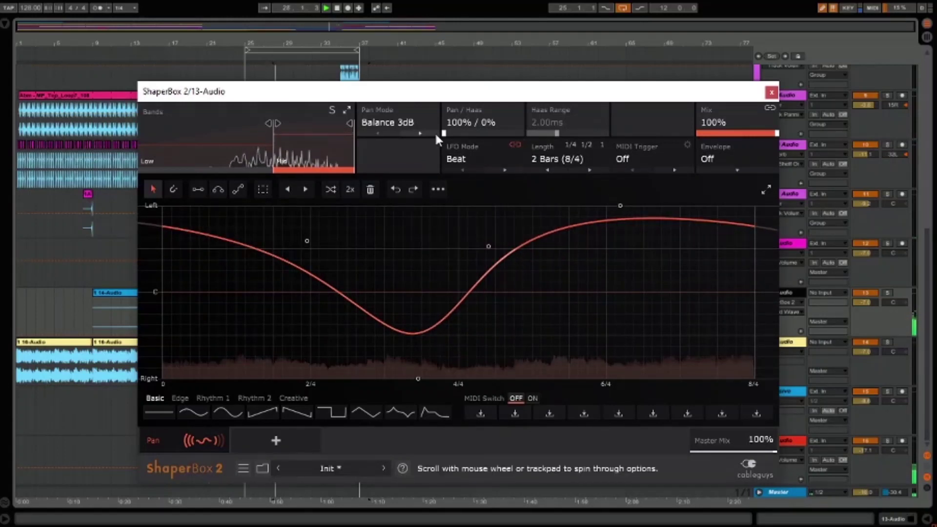
left_click_drag(463, 124, 463, 118)
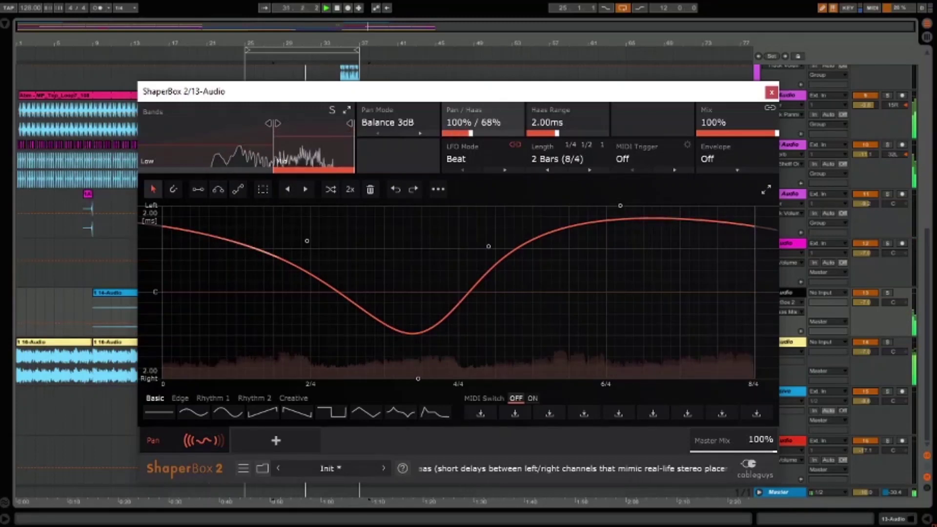
Solo track 13 and set its Pan shaper to 79% Pan/Haas, 10.0ms Haas Range, Mix about 65%
left_click(887, 293)
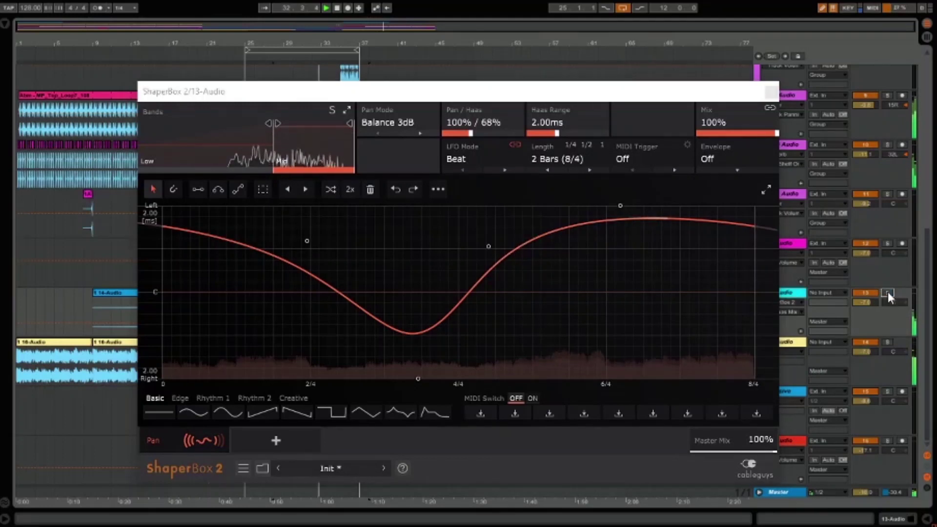
left_click(774, 134)
left_click_drag(774, 133, 577, 132)
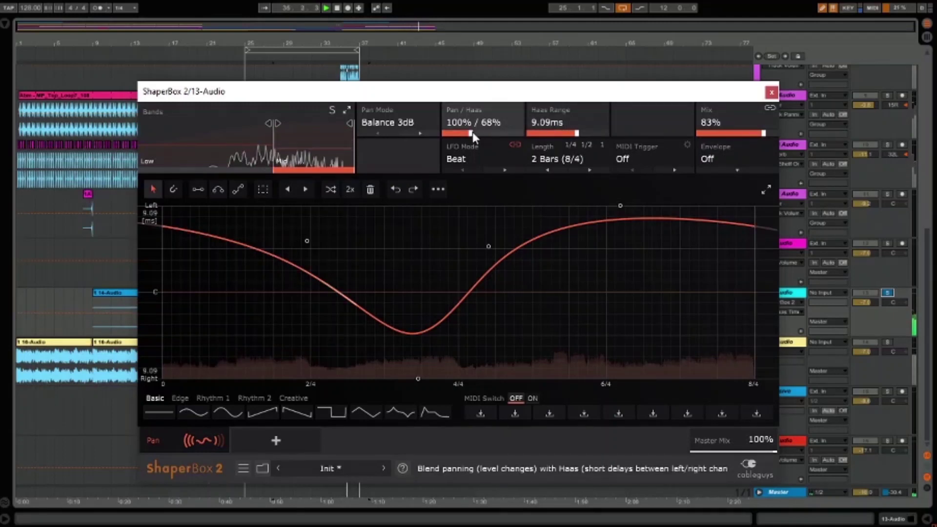
left_click_drag(491, 133, 489, 132)
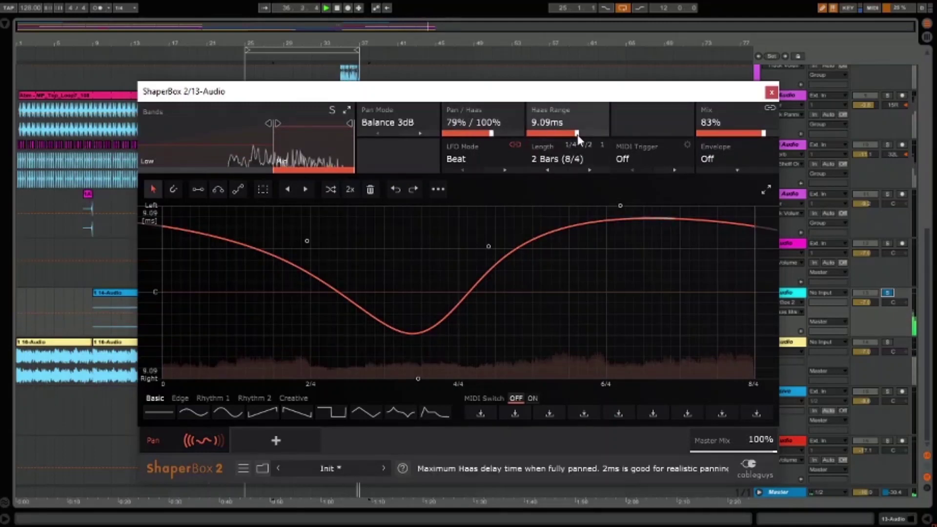
left_click_drag(578, 133, 579, 133)
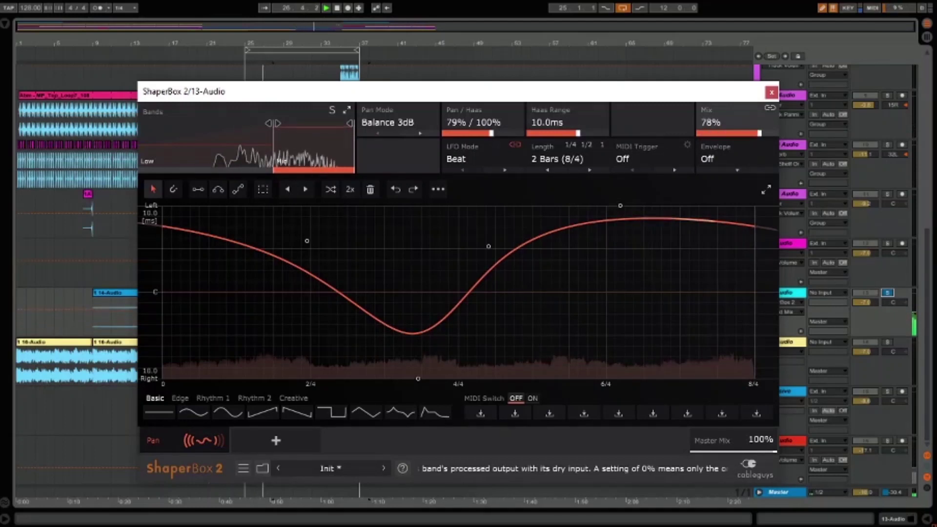
left_click_drag(776, 133, 705, 133)
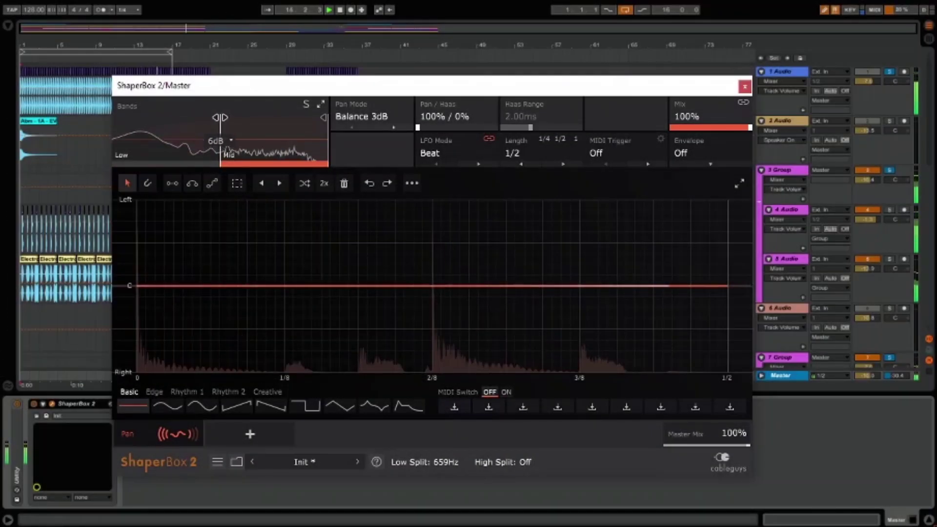
Pan the Mid band wave toward 18L and draw repeating arc dips, keeping Mix at 100%
mouse_move(219, 285)
left_mouse_down()
mouse_move(235, 222)
mouse_move(247, 225)
mouse_move(200, 218)
left_mouse_up()
left_click(194, 186)
mouse_move(506, 195)
left_mouse_down()
mouse_move(497, 226)
mouse_move(721, 225)
mouse_move(699, 226)
left_mouse_up()
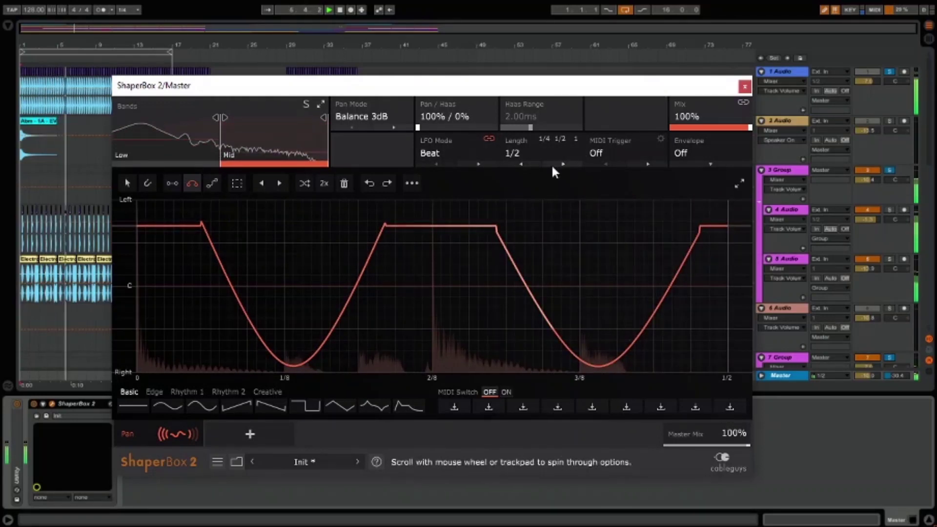
left_click_drag(747, 130, 670, 130)
double_click(703, 127)
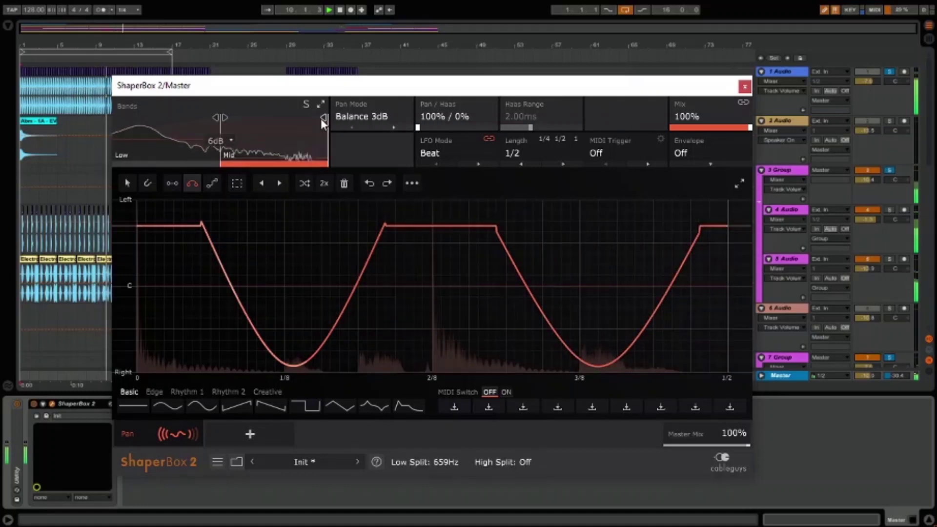
Split off a High band at 3.36kHz and draw flat, low sloping and raised line segments in it
left_click_drag(305, 118, 270, 118)
left_click(171, 184)
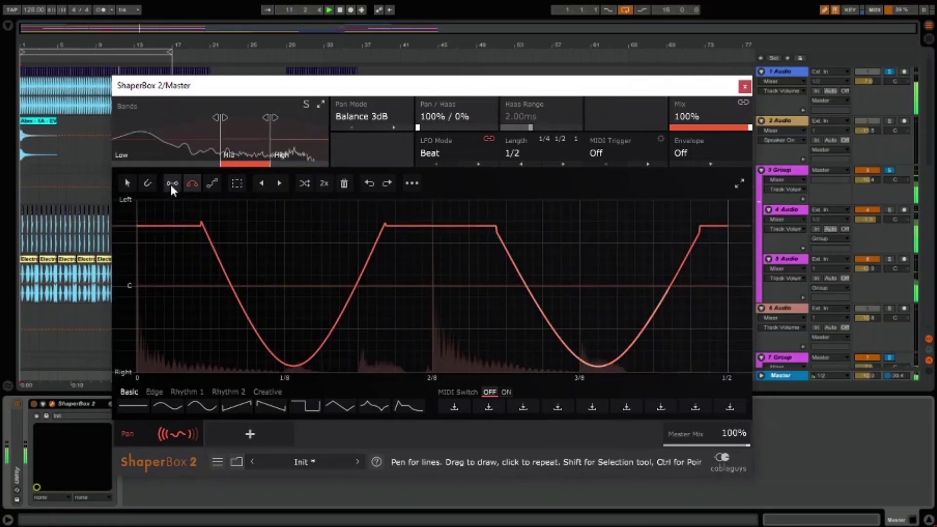
left_click(299, 165)
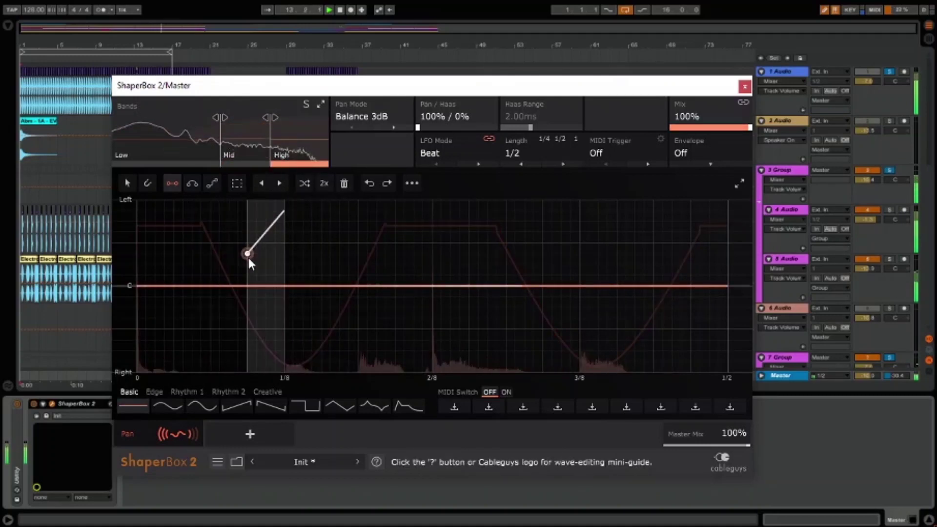
mouse_move(219, 231)
left_mouse_down()
mouse_move(236, 188)
mouse_move(156, 232)
mouse_move(219, 231)
left_mouse_up()
left_click_drag(358, 339, 450, 330)
left_click_drag(525, 221, 722, 222)
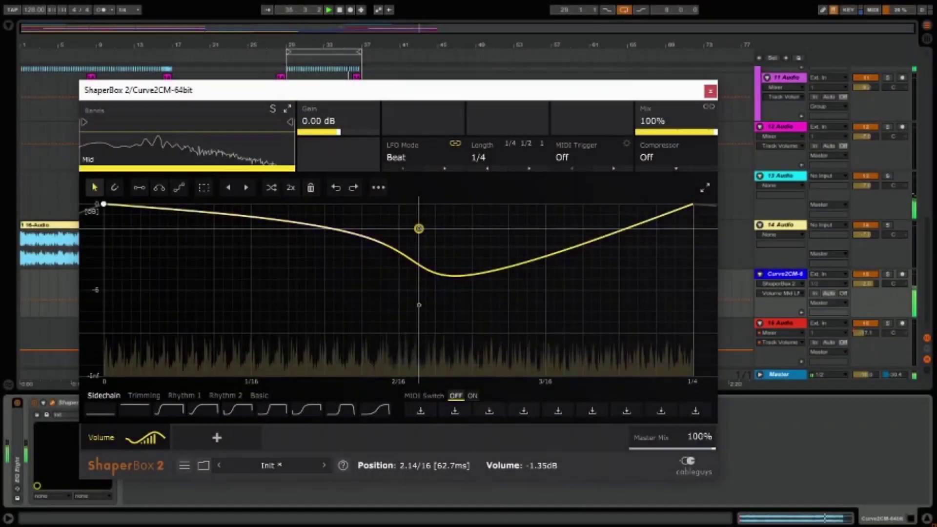
left_click_drag(419, 226, 450, 256)
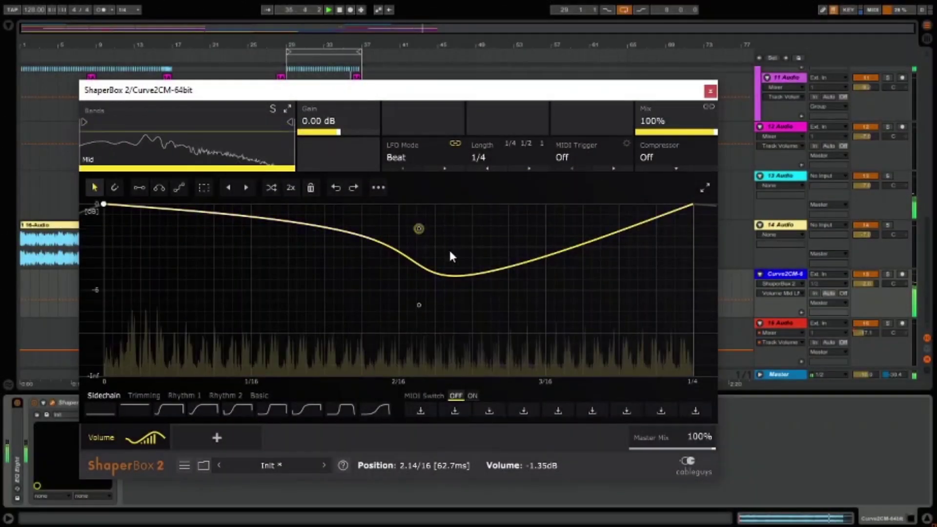
Give the Mid band a steep sidechain ducking curve after trying several Sidechain presets
left_click(173, 409)
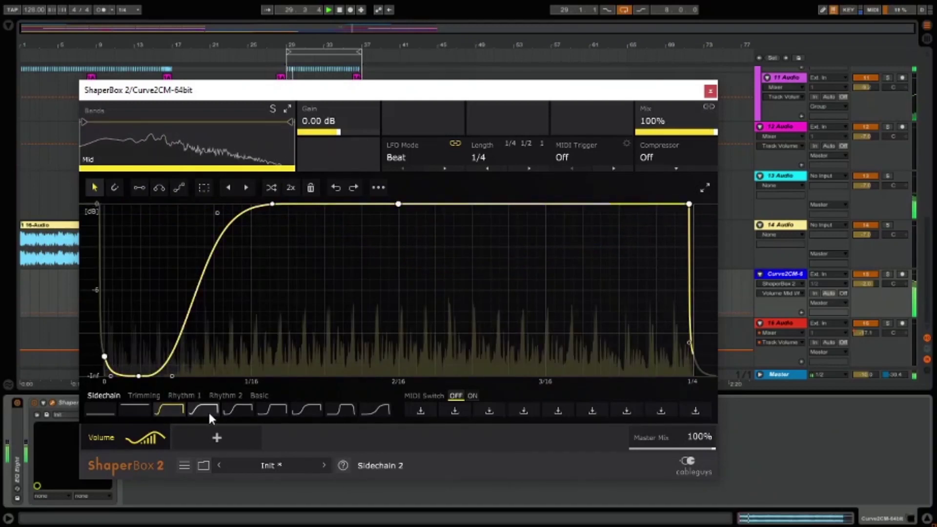
left_click(209, 410)
left_click(235, 409)
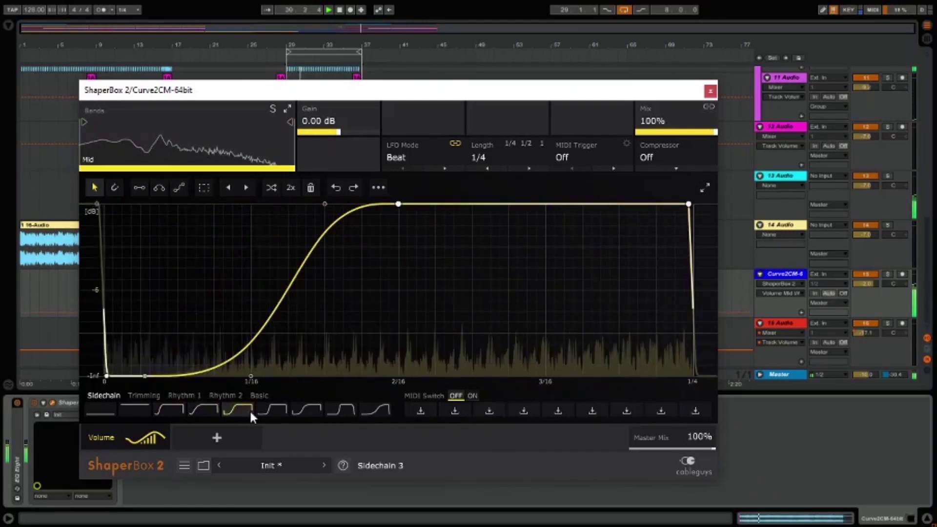
left_click(277, 407)
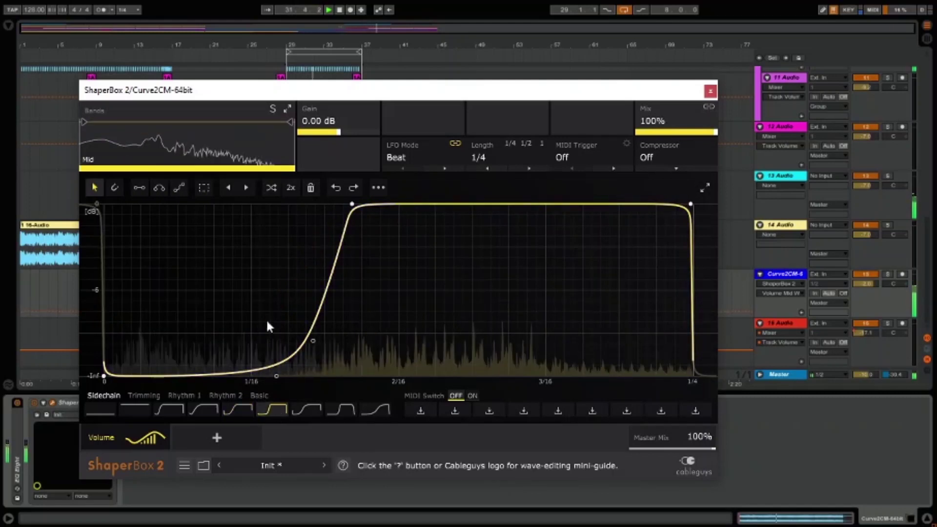
Split off a Low band at about 125Hz and give it a steep plateau sidechain ducking curve
left_click_drag(84, 123, 135, 122)
left_click(115, 167)
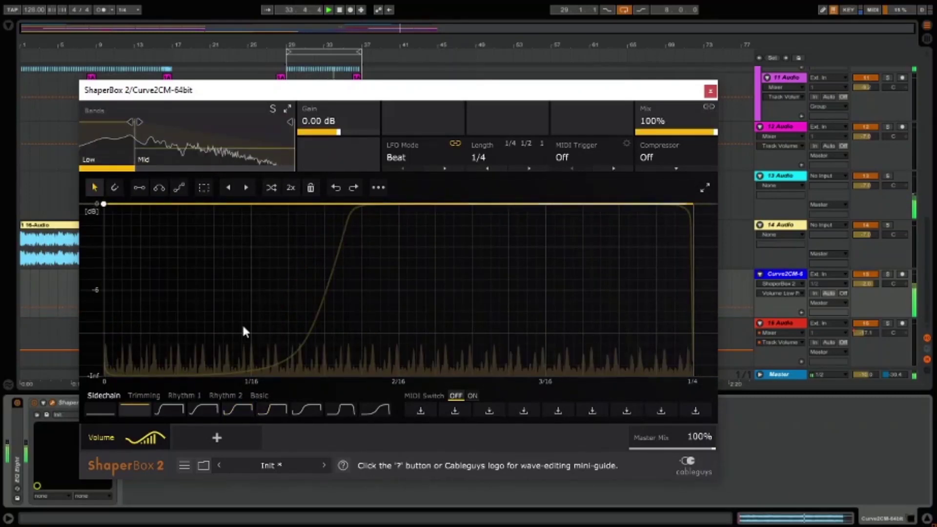
left_click(281, 411)
left_click(305, 409)
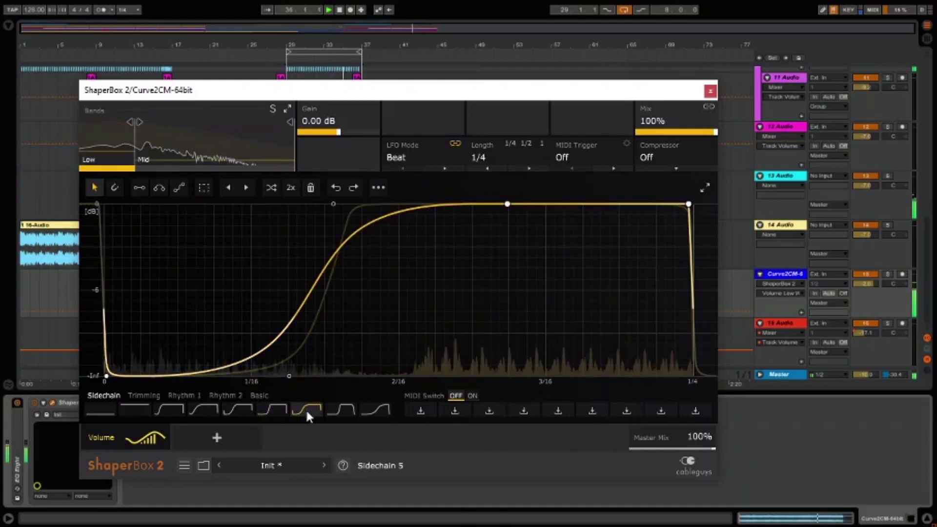
left_click(343, 410)
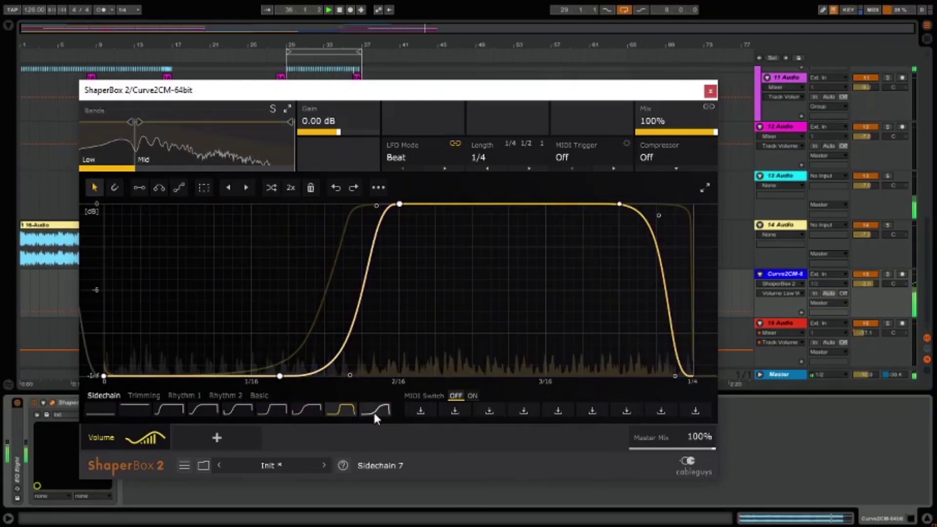
Add a High band with a lowered split point and an S-shaped sidechain ducking curve
left_click(230, 166)
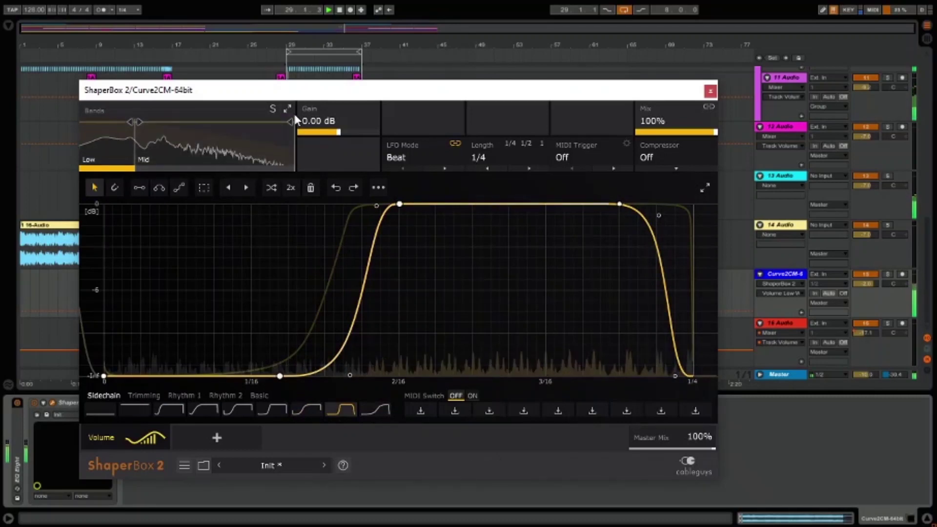
left_click_drag(232, 122, 224, 122)
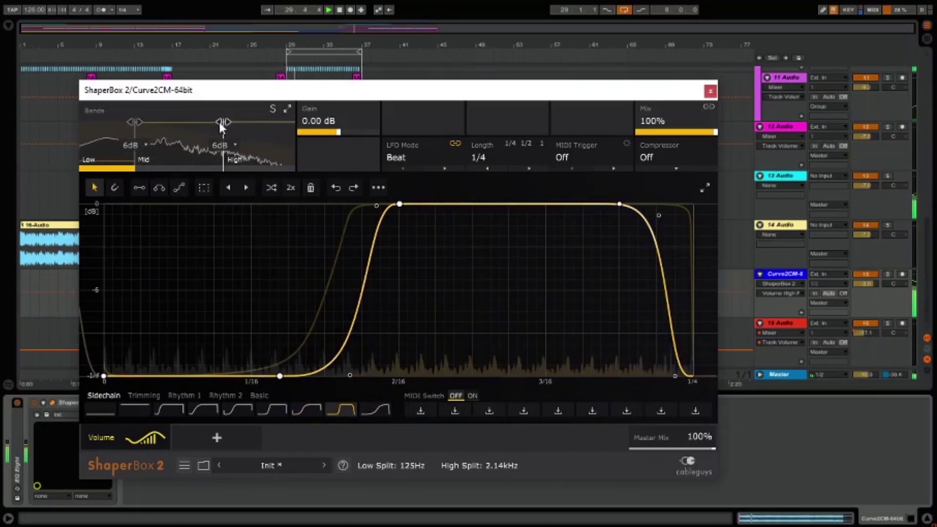
left_click(251, 168)
left_click(224, 411)
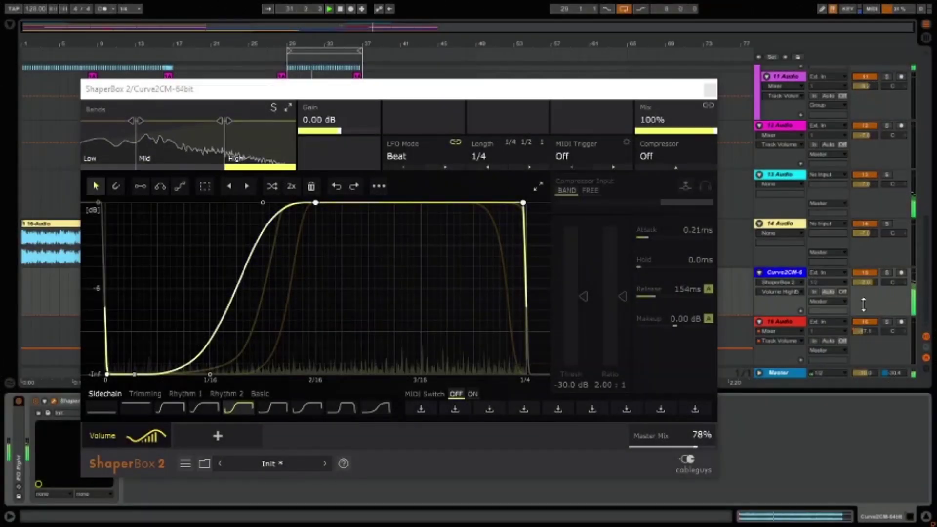
Enable compression on the High band with lower threshold, and on Mid at -18.6 dB with higher ratio
left_click(660, 148)
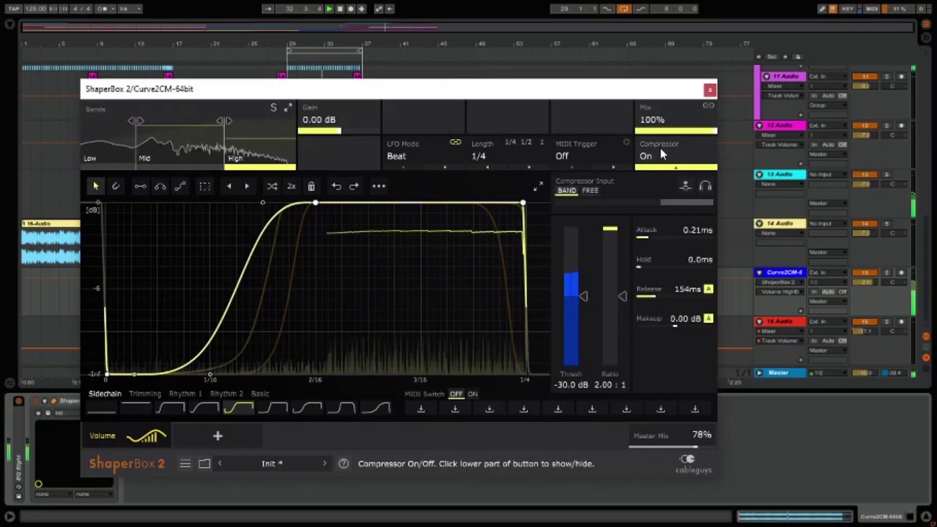
mouse_move(584, 294)
left_mouse_down()
mouse_move(584, 333)
mouse_move(584, 268)
mouse_move(584, 295)
mouse_move(622, 283)
mouse_move(623, 264)
mouse_move(623, 337)
mouse_move(623, 305)
left_mouse_up()
left_click(175, 148)
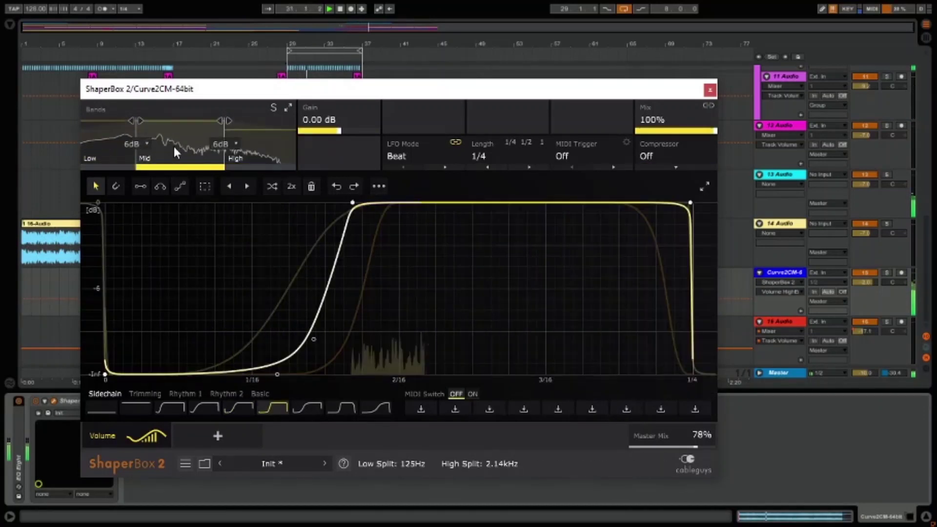
left_click(680, 149)
left_click_drag(568, 297, 569, 299)
mouse_move(569, 342)
left_mouse_down()
mouse_move(568, 261)
mouse_move(569, 269)
left_mouse_up()
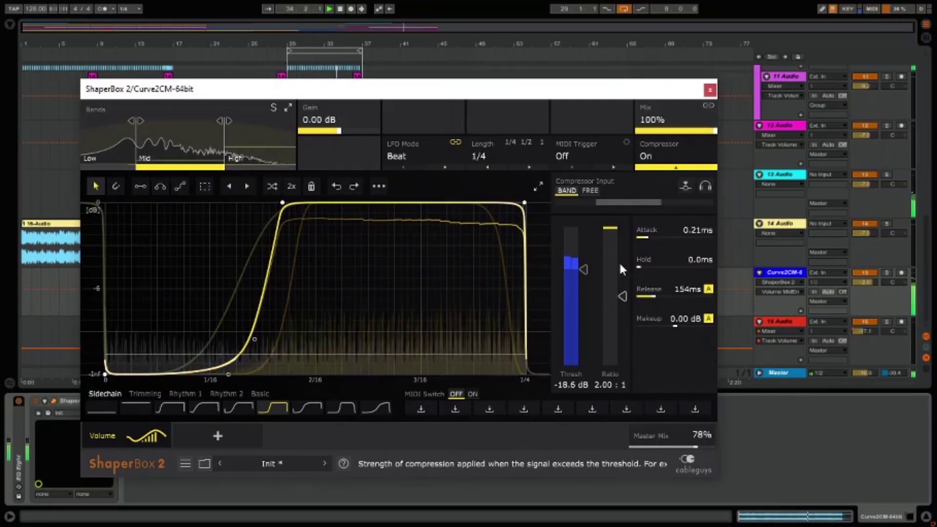
mouse_move(622, 293)
left_mouse_down()
mouse_move(622, 333)
mouse_move(622, 281)
left_mouse_up()
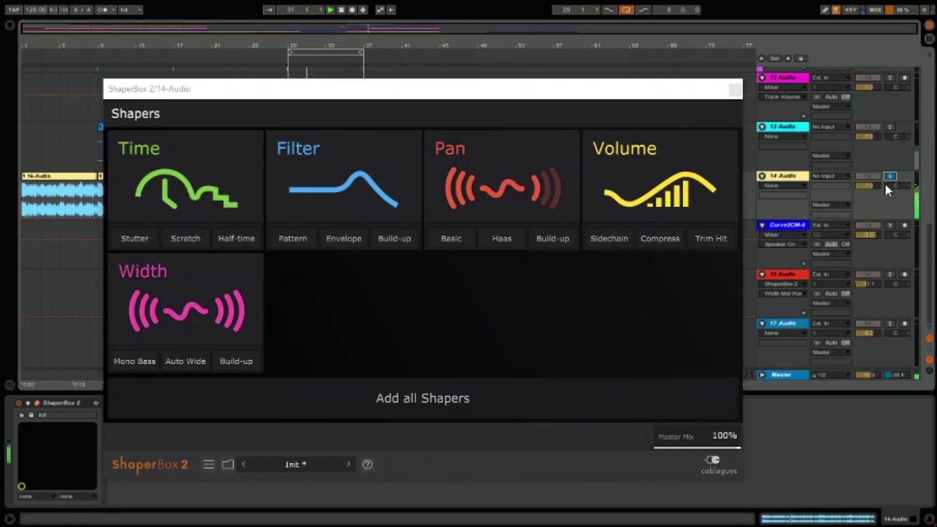
Add a Mono Bass Width shaper on 14-Audio and pull the Mid band width toward mono
left_click(141, 363)
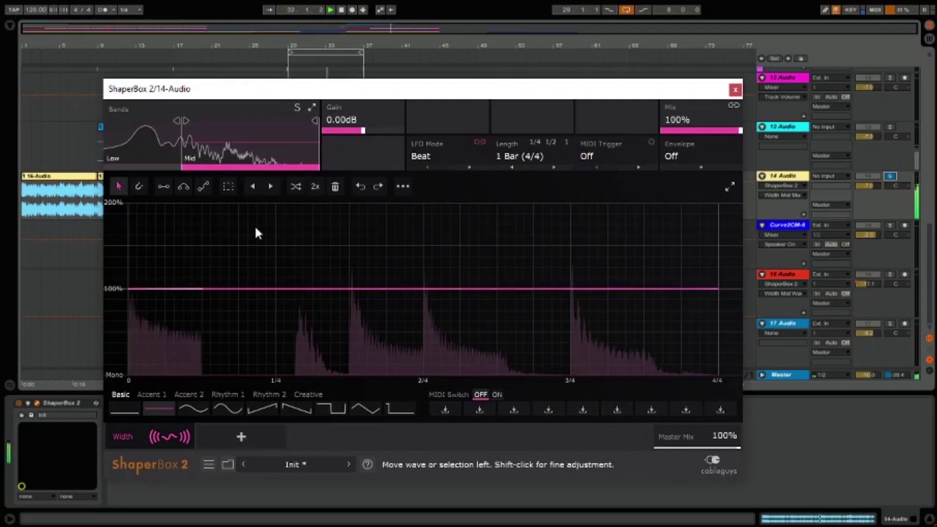
left_click(131, 159)
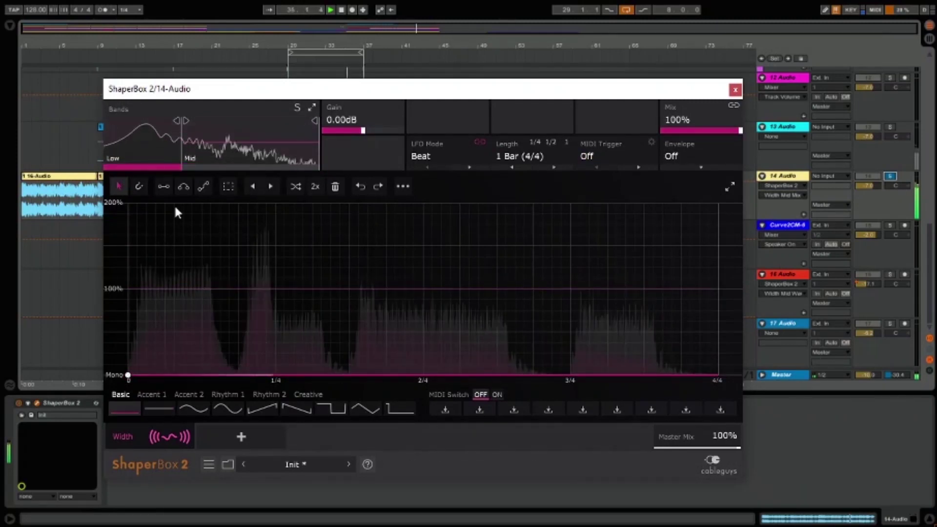
left_click(220, 159)
left_click(296, 107)
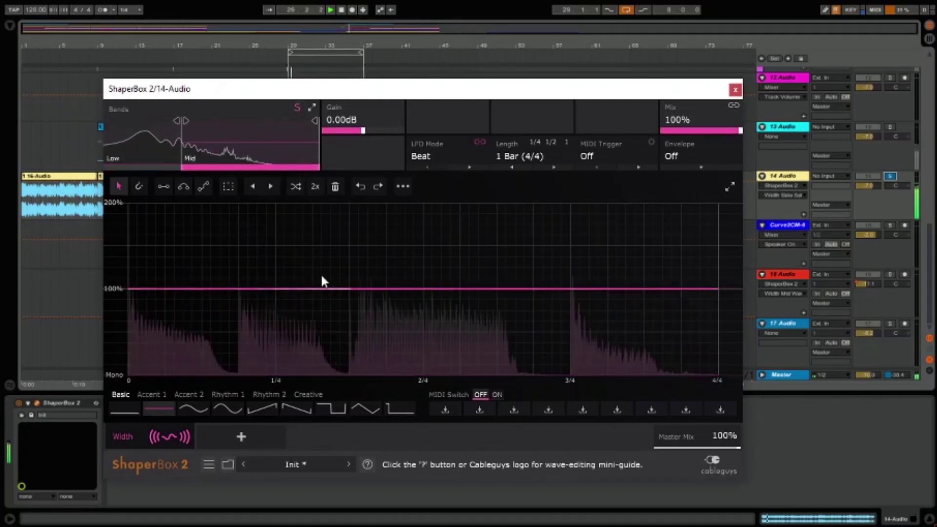
mouse_move(324, 289)
left_mouse_down()
mouse_move(316, 376)
mouse_move(320, 203)
mouse_move(323, 287)
left_mouse_up()
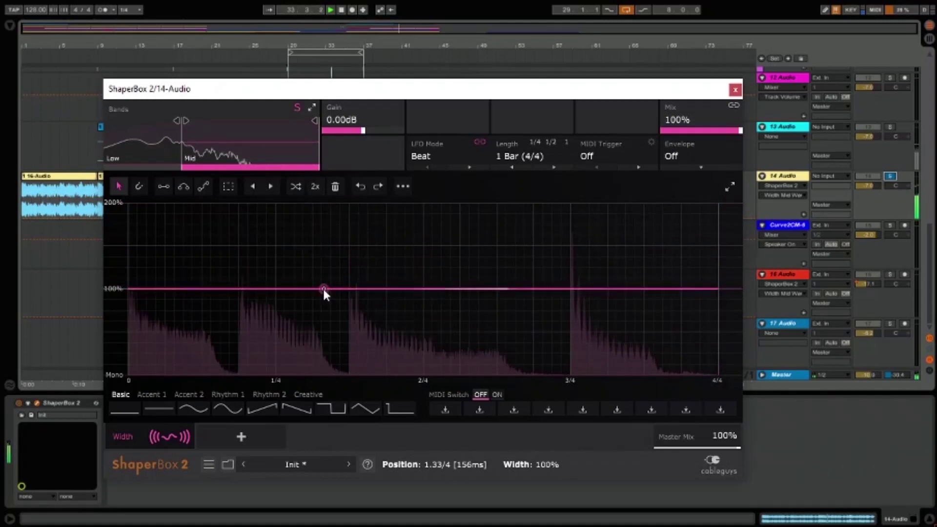
Split off a High band at 2.38kHz with a dipping width curve, then unsolo 14 Audio
left_click_drag(315, 120, 251, 120)
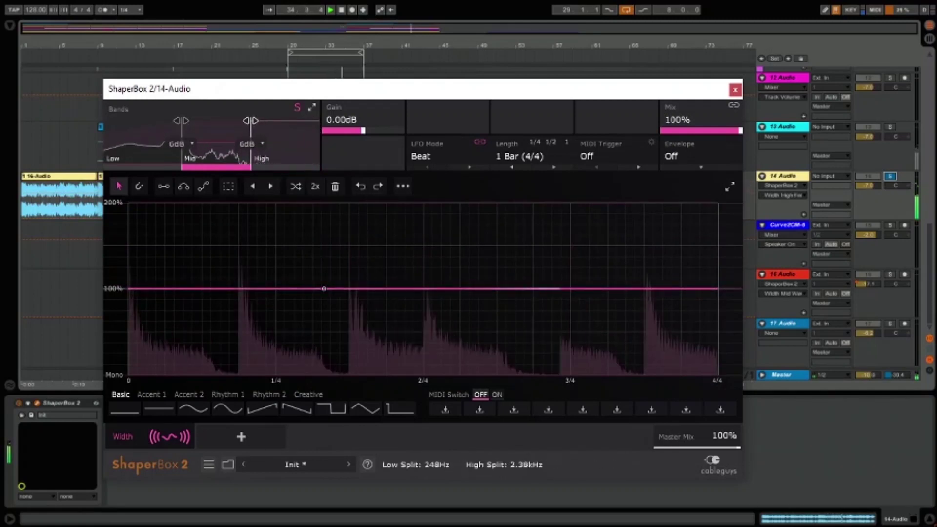
left_click(287, 167)
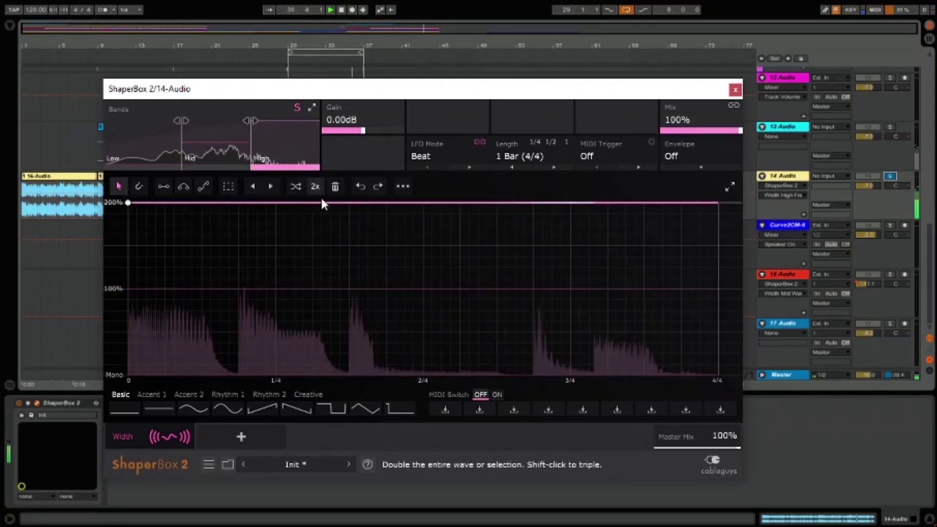
left_click_drag(324, 203, 382, 270)
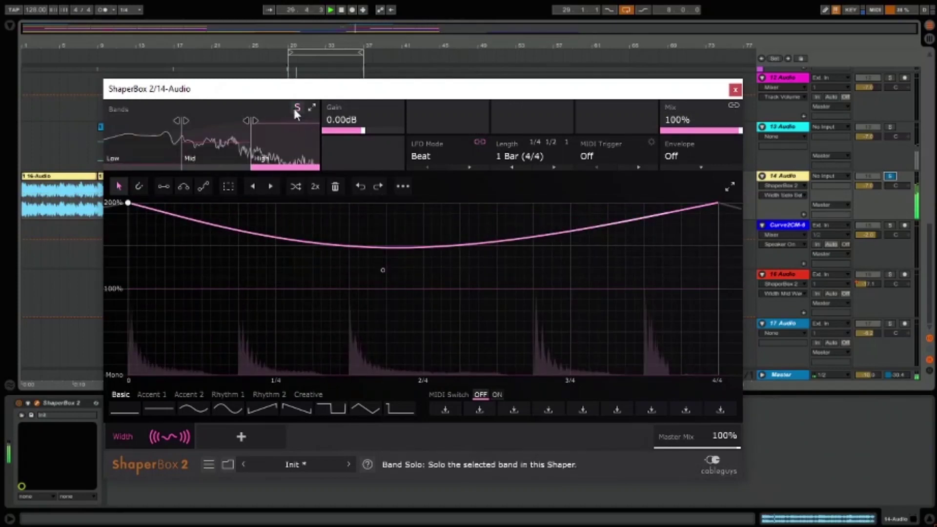
left_click(213, 167)
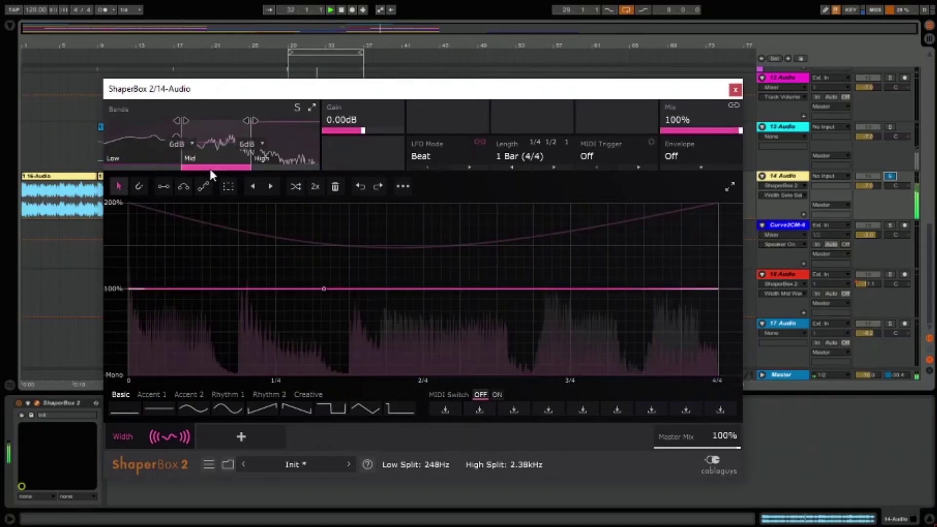
left_click(283, 167)
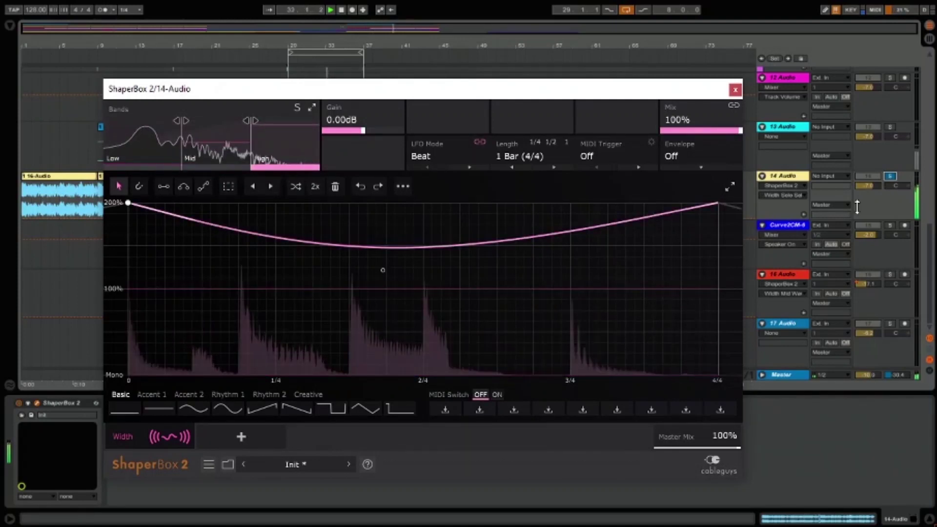
left_click(891, 176)
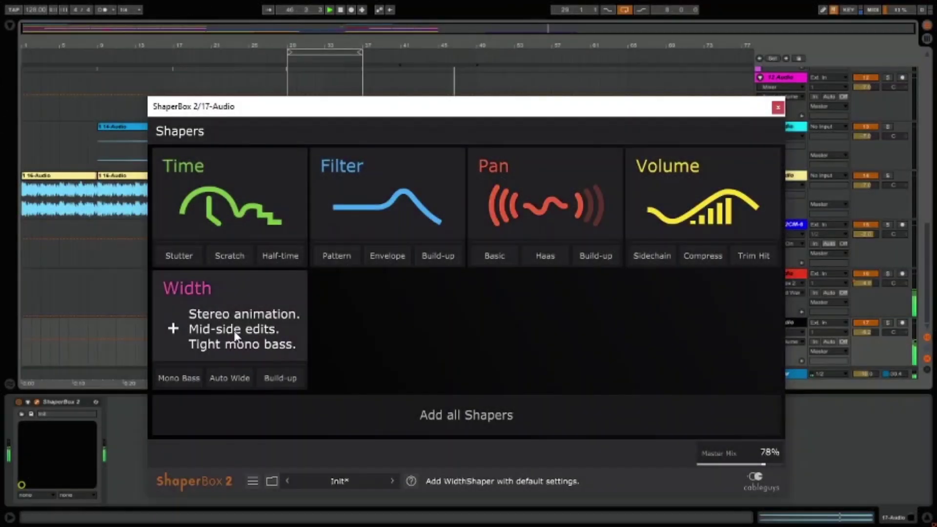
Add a Width shaper set flat to mono with an 8 Bars LFO length
left_click(235, 336)
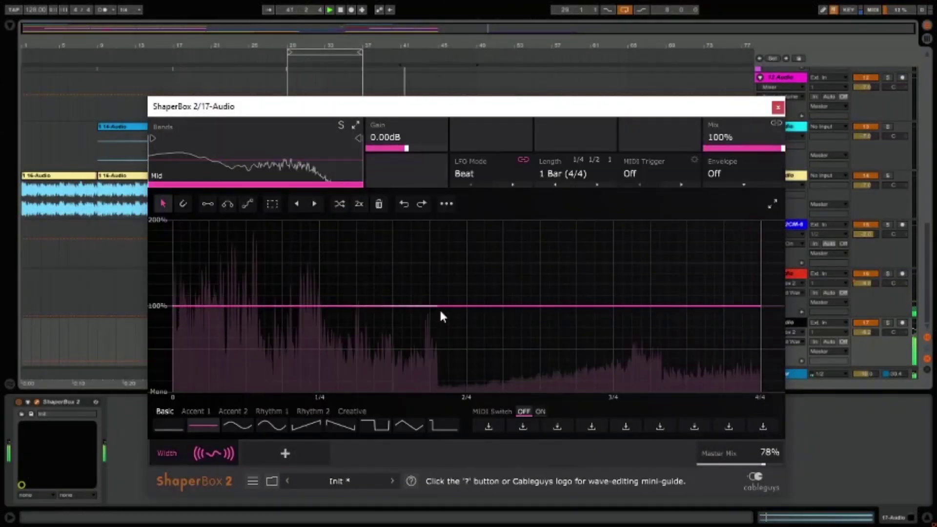
left_click_drag(443, 306, 432, 392)
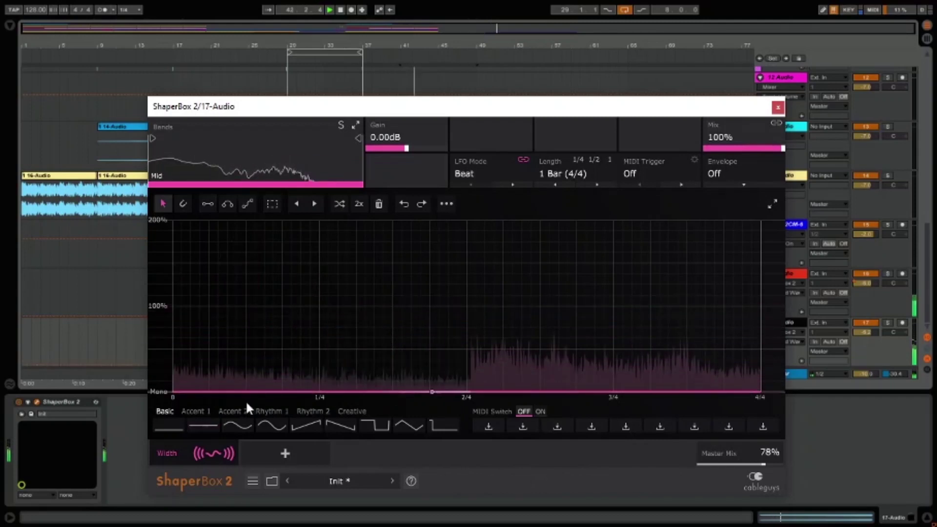
left_click(608, 175)
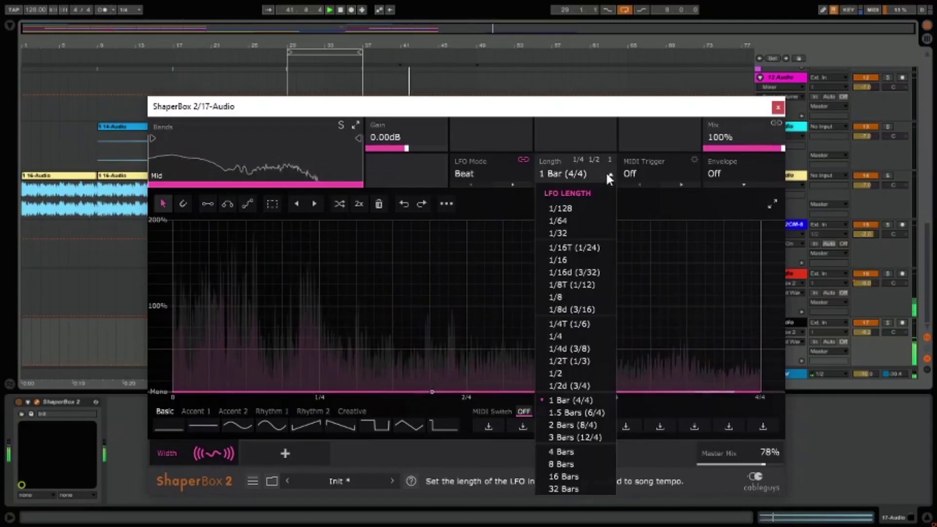
left_click(576, 463)
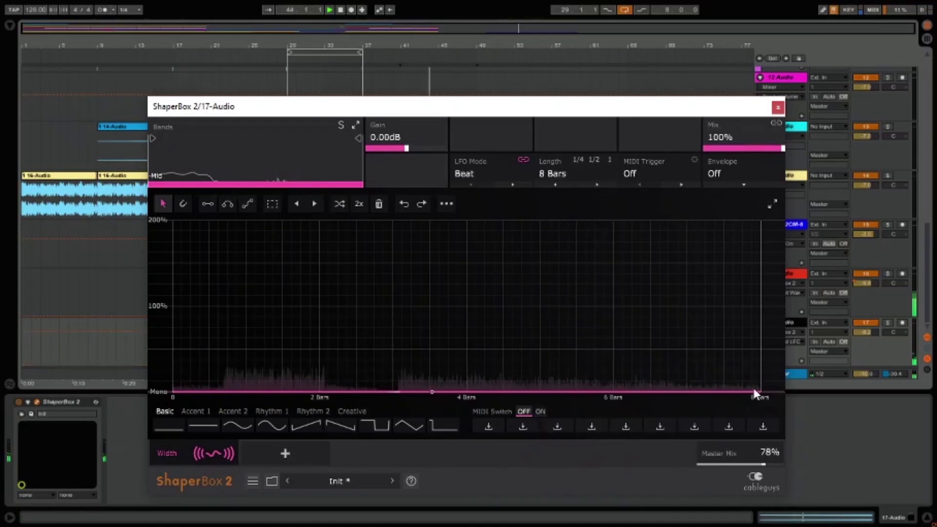
Shape the width into a V dipping near 4 Bars and rising to about 186% at the end, then replay
left_click_drag(760, 391, 734, 220)
left_click_drag(448, 334, 445, 381)
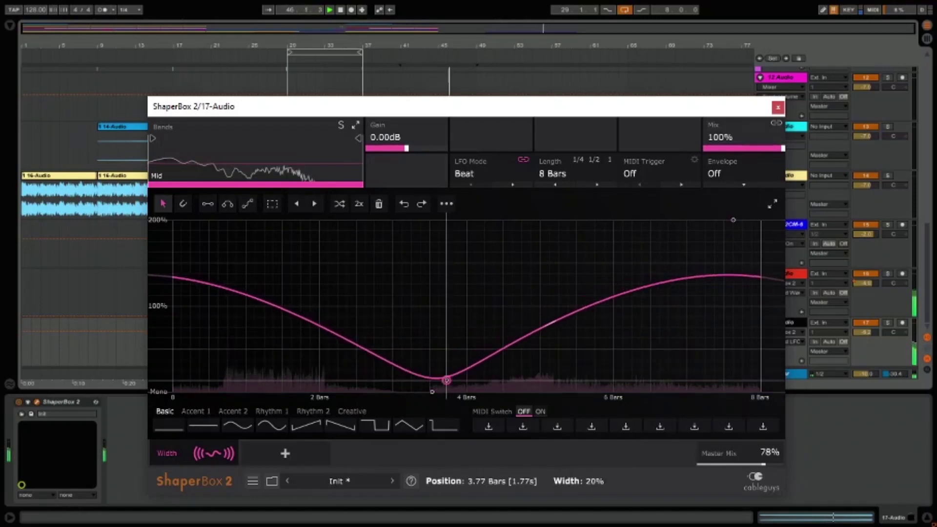
left_click_drag(757, 280, 756, 225)
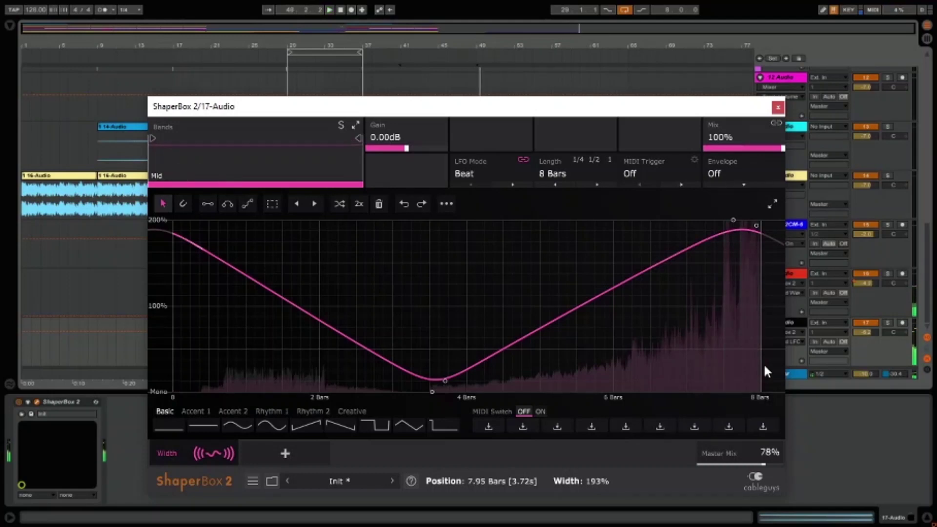
key("space")
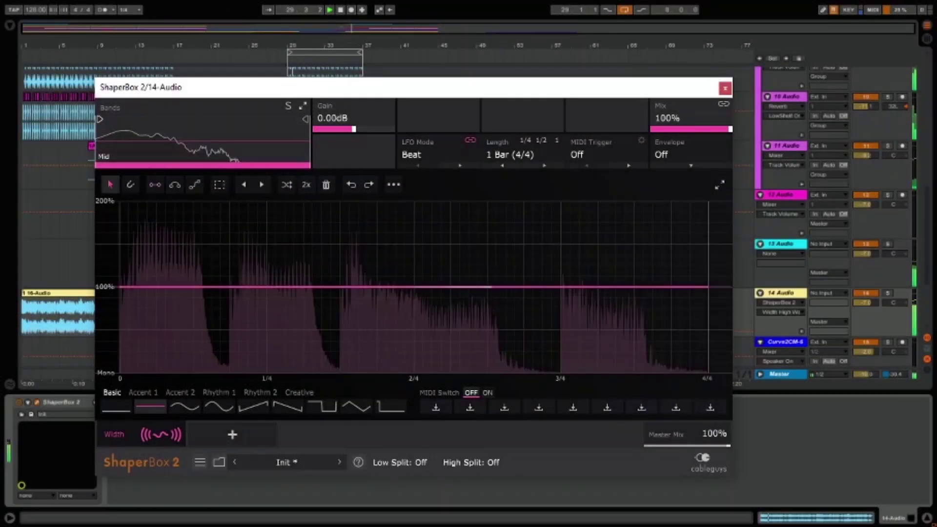
Split 14-Audio's Width bands at 171 Hz and 2.38 kHz and raise the High band to a ~154% wave
left_click_drag(100, 118, 160, 118)
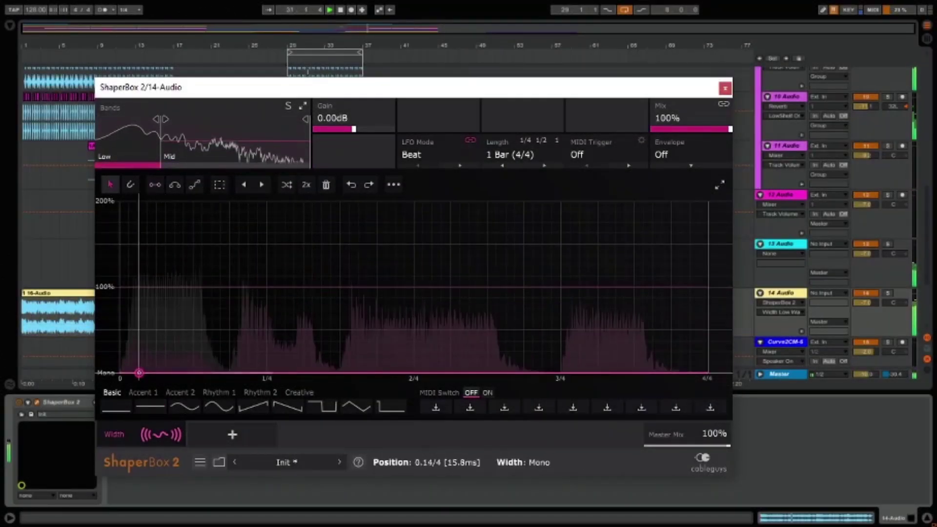
left_click(244, 166)
left_click_drag(308, 120, 241, 119)
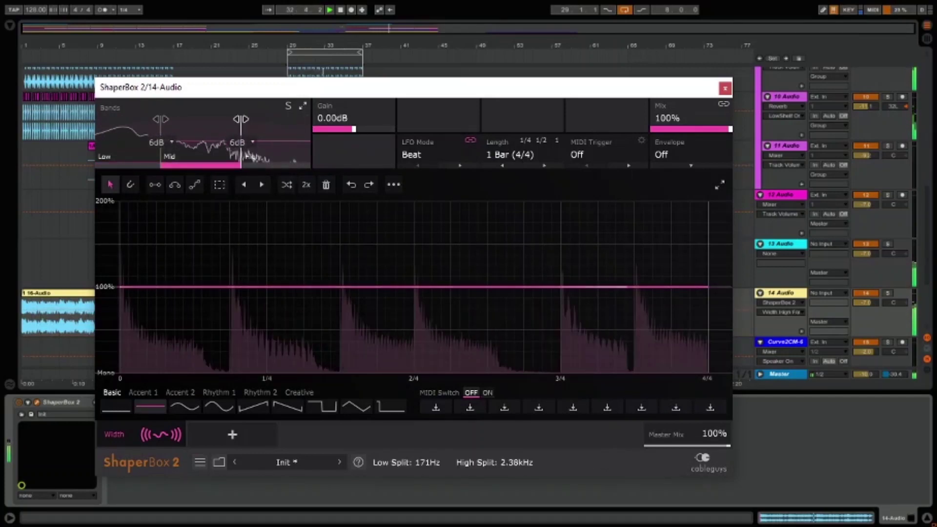
left_click(264, 148)
left_click_drag(136, 287, 142, 240)
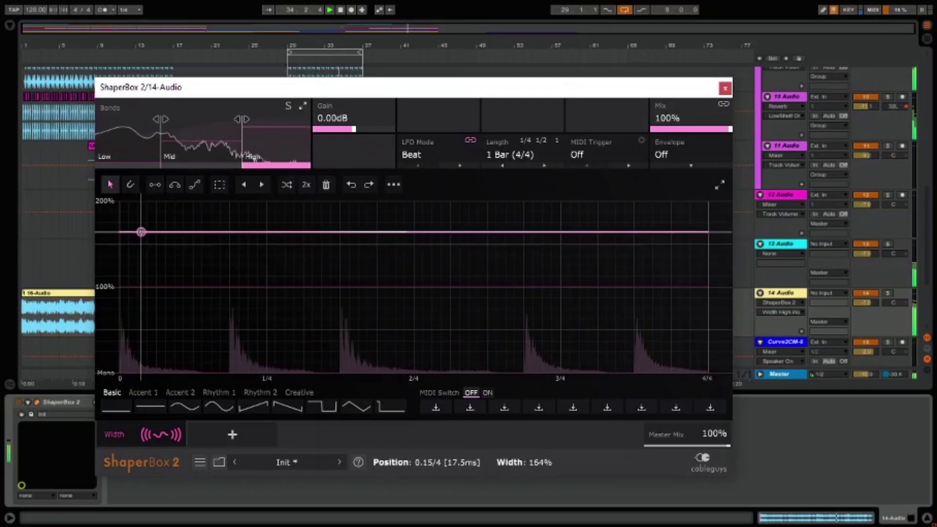
left_click_drag(262, 240, 554, 215)
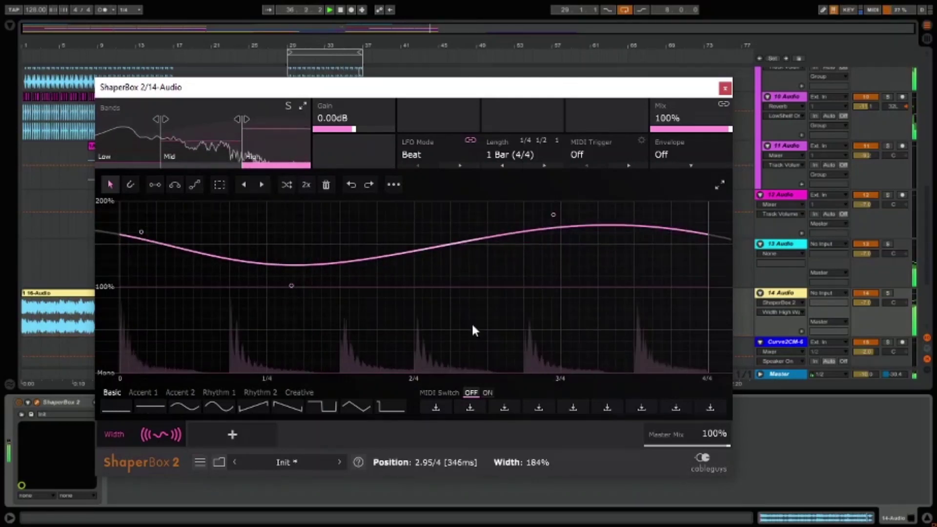
left_click(219, 434)
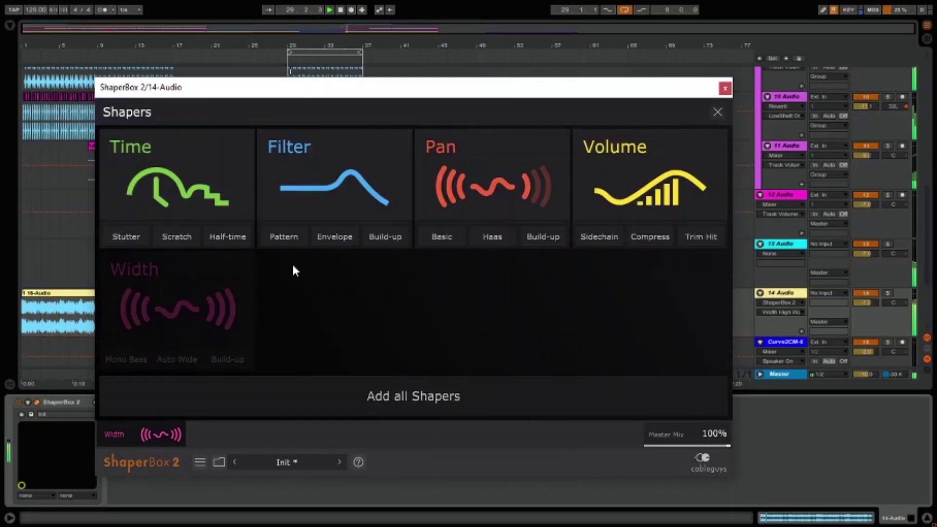
Add a Time shaper with the Pattern 1 stutter preset, then load Time travel 1 on Master
left_click(208, 169)
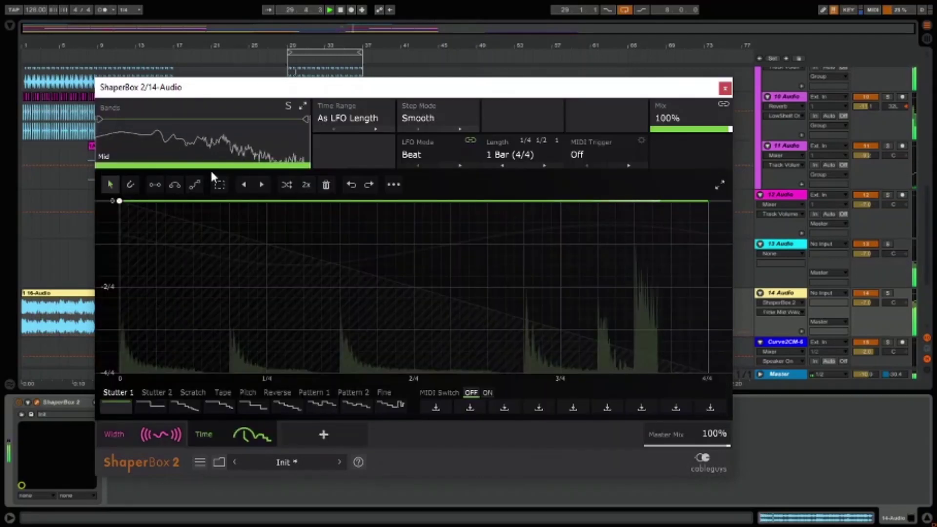
left_click(299, 404)
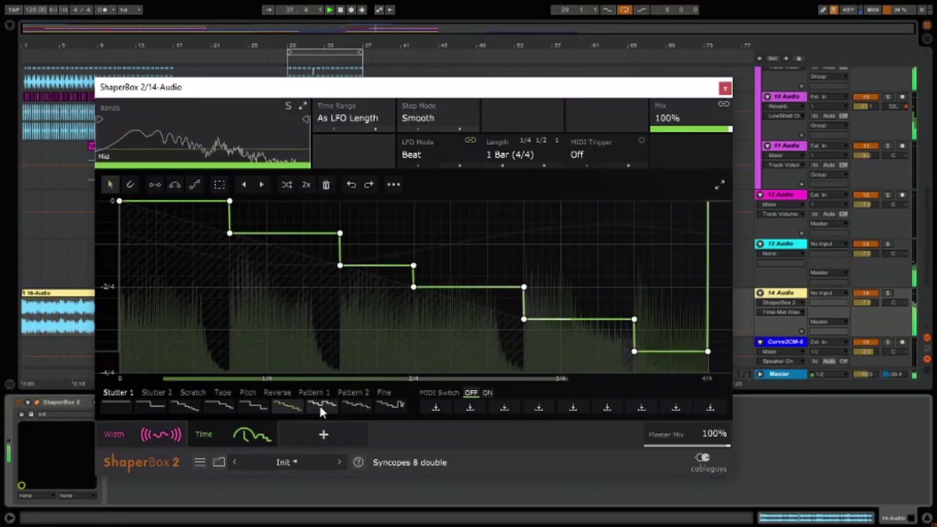
left_click(320, 409)
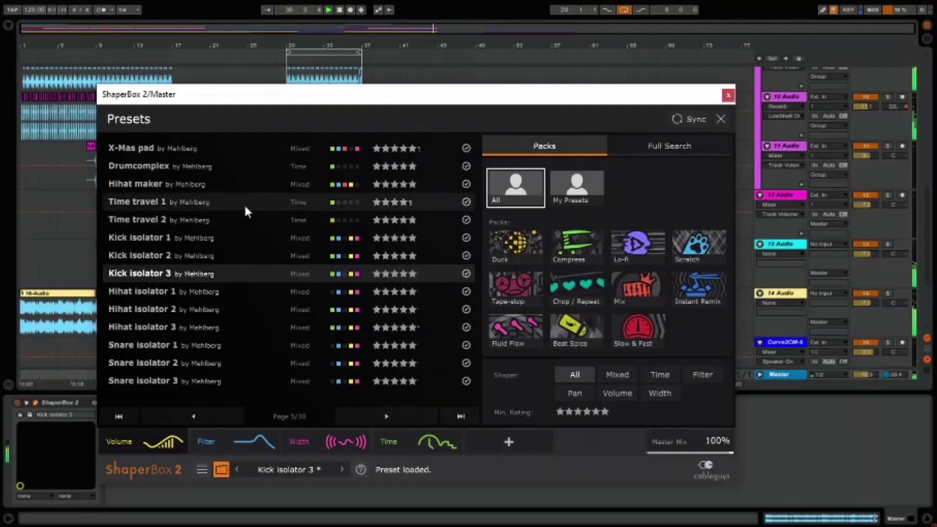
left_click(244, 204)
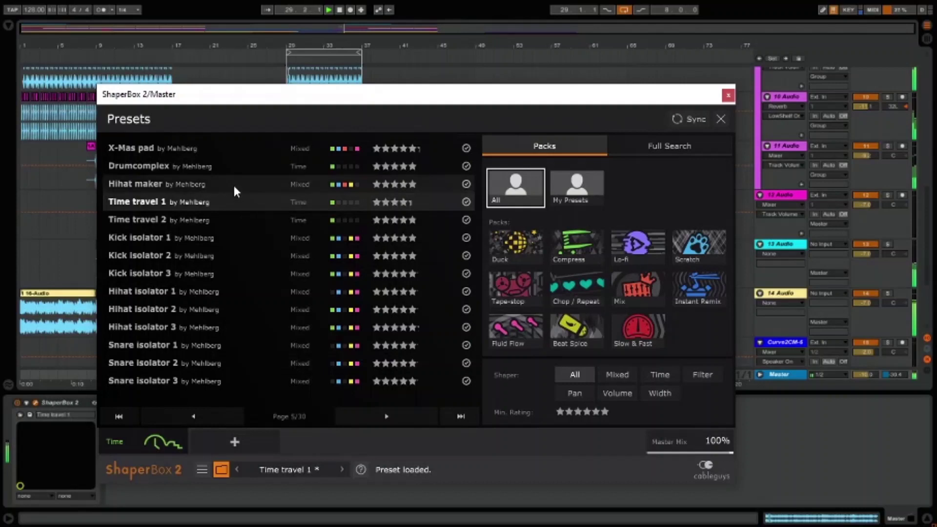
Audition Hihat maker and X-Mas pad, then load Half duck 2 from page 6 and close the browser
left_click(237, 186)
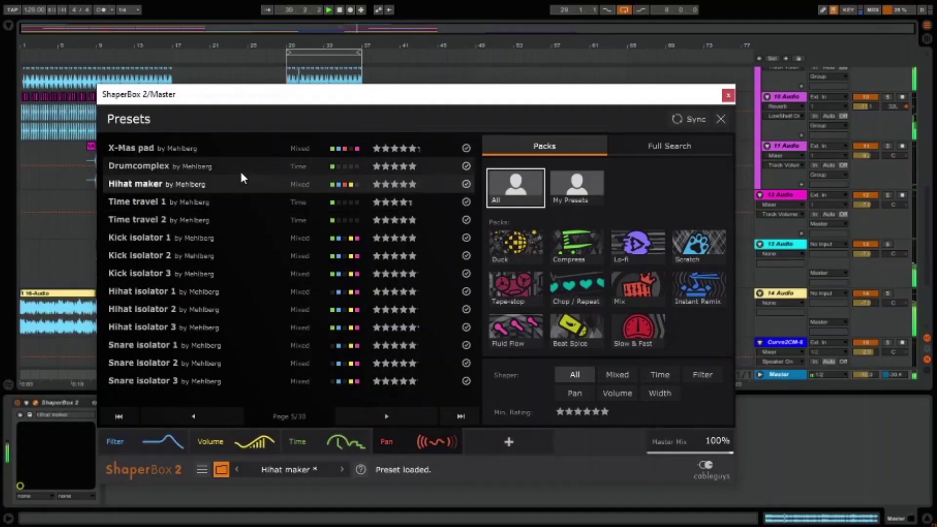
left_click(250, 156)
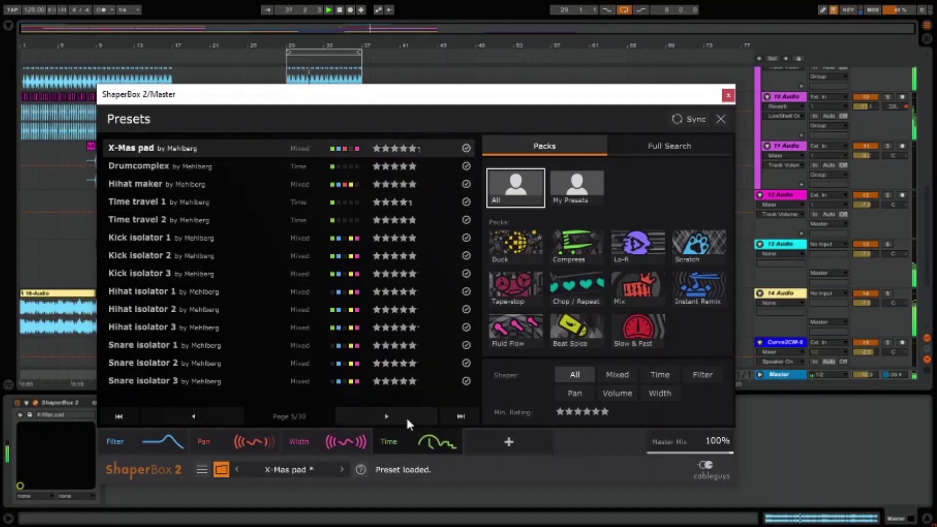
left_click(388, 416)
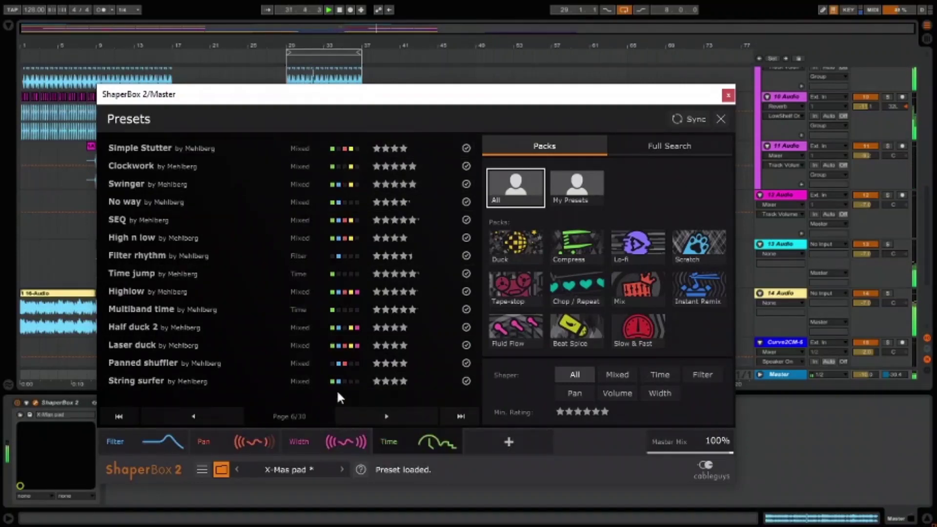
left_click(232, 327)
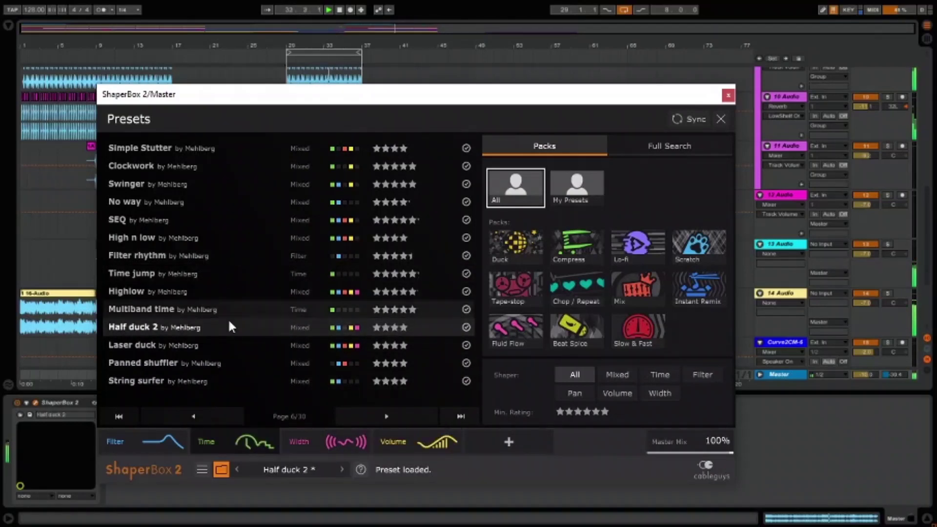
left_click(219, 440)
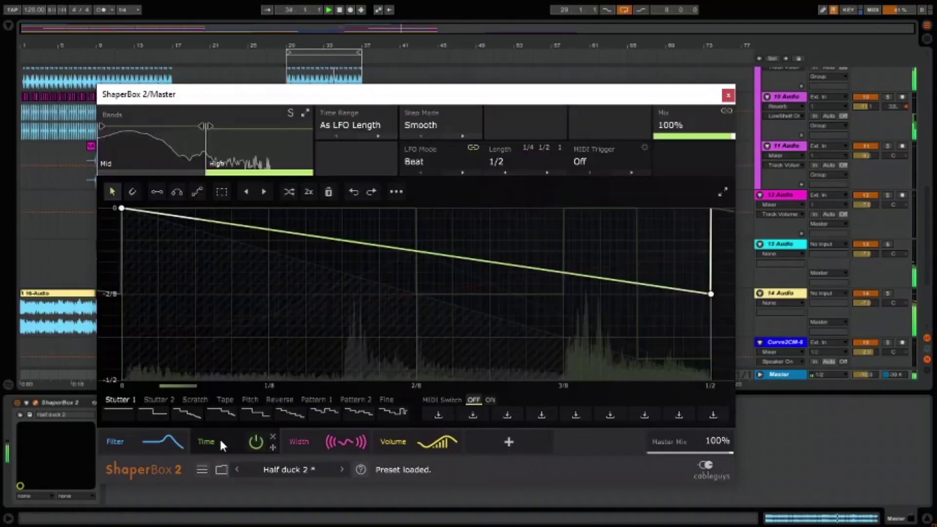
Inspect the Filter, Width and Volume curves, then cut a deep dip and raise the start of the Filter cutoff
left_click(140, 440)
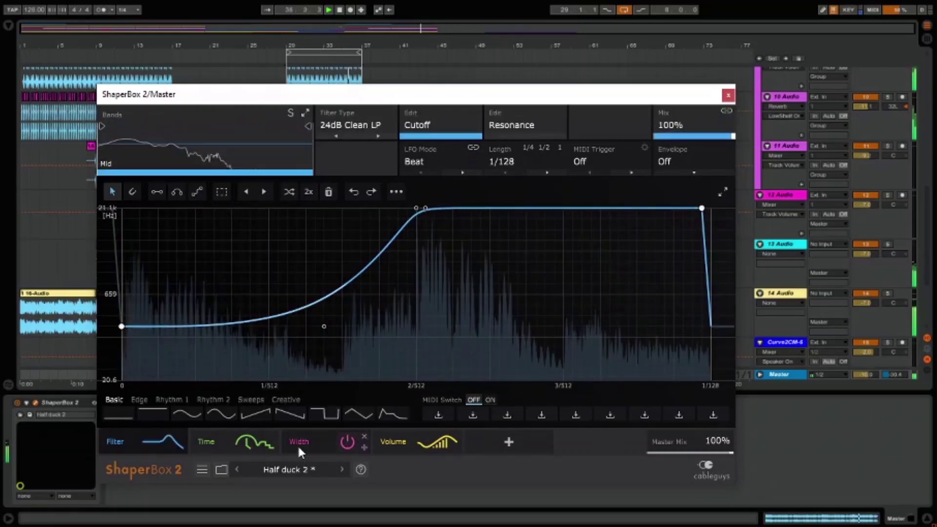
left_click(376, 448)
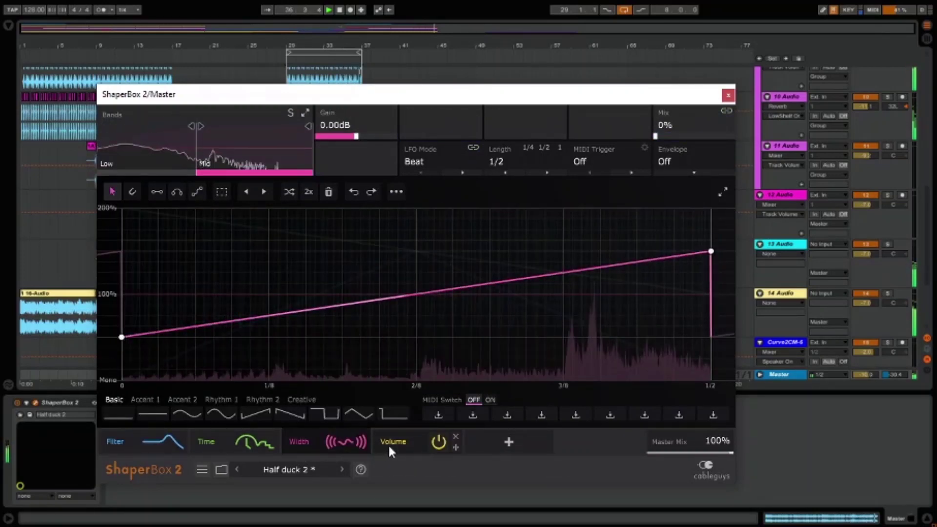
left_click(388, 444)
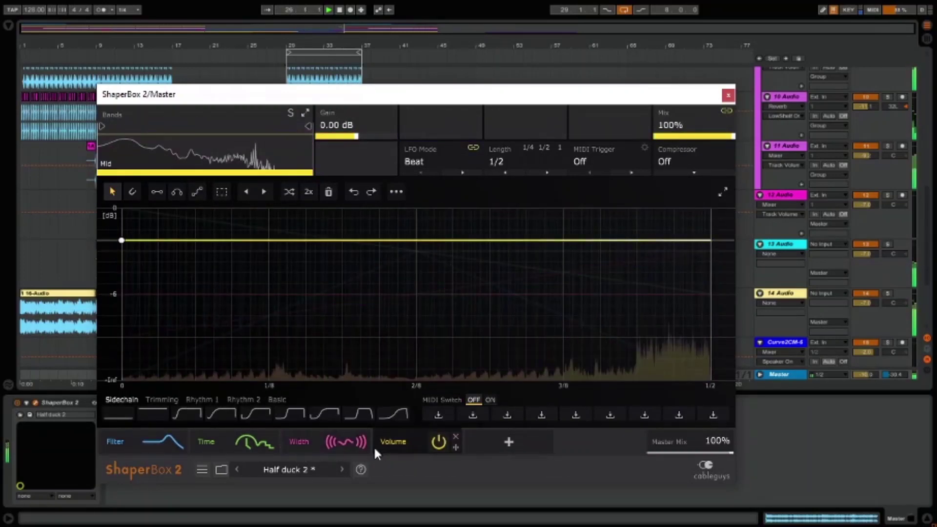
left_click(139, 438)
left_click_drag(404, 230, 680, 343)
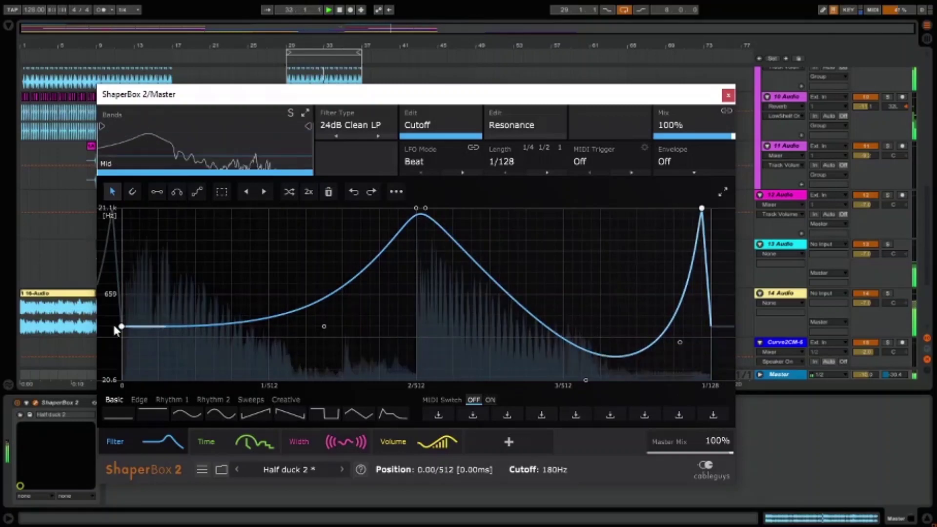
left_click_drag(122, 326, 121, 208)
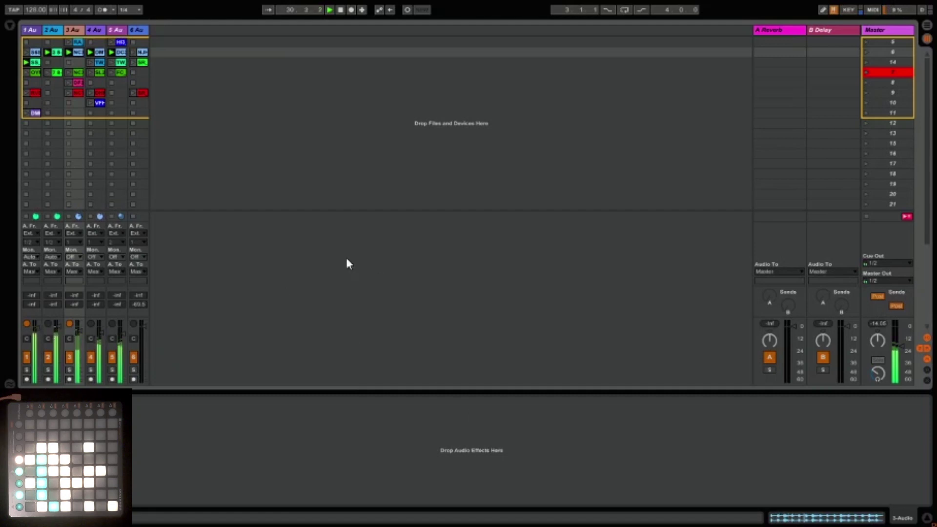
Insert a new 7 Audio track after track 6, widen its column and set its monitoring to Auto
left_click(140, 29)
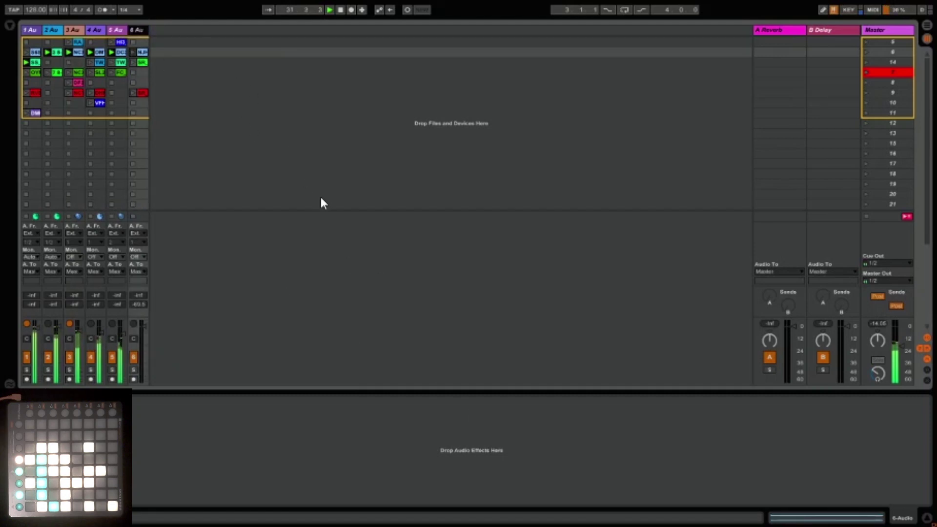
key("ctrl+t")
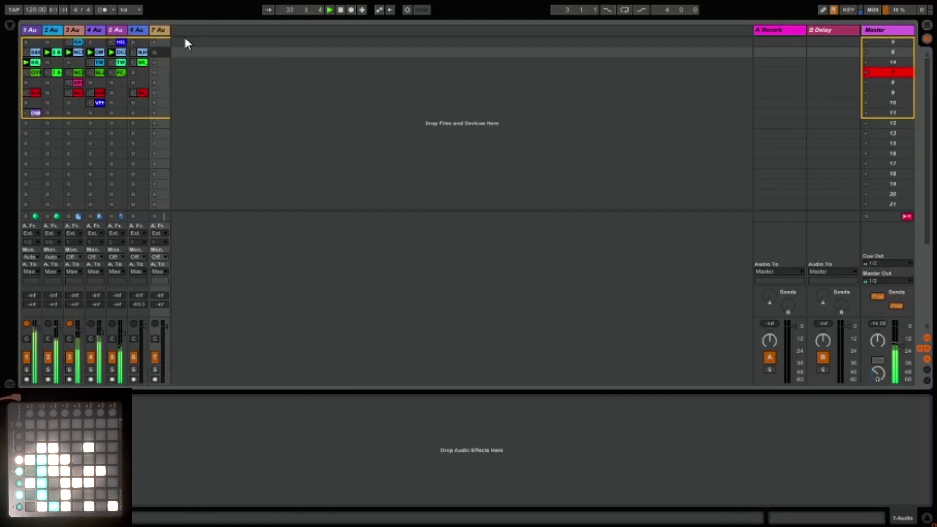
left_click_drag(169, 30, 208, 33)
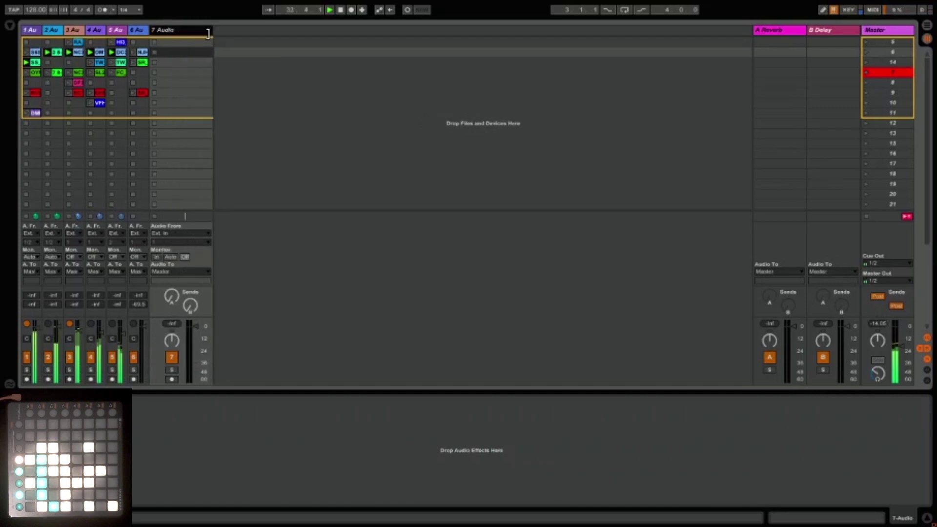
left_click(171, 257)
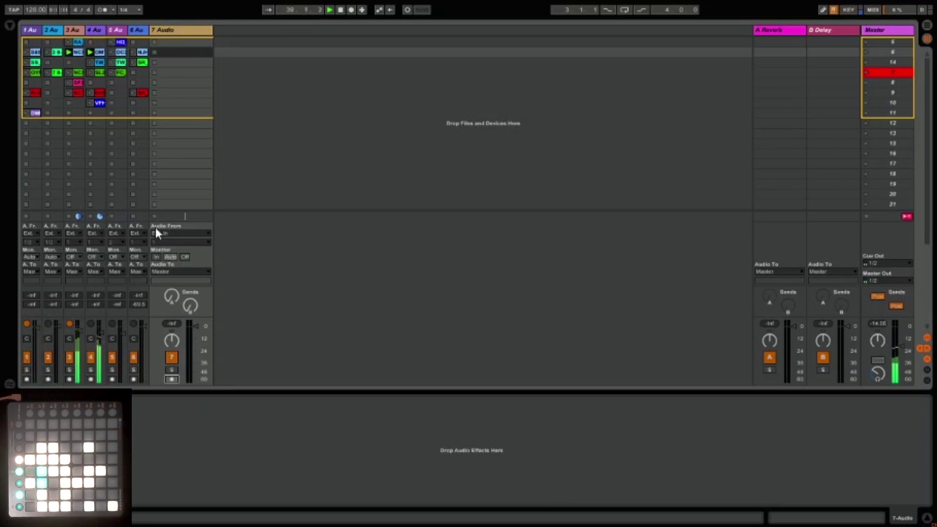
Route the outputs of tracks 3 and 4 to 7-Audio
left_click(77, 30)
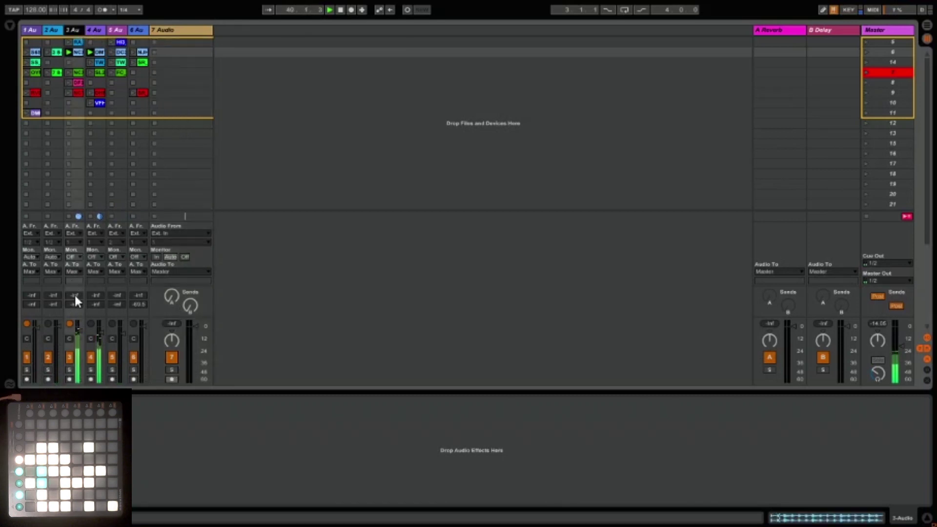
left_click(72, 272)
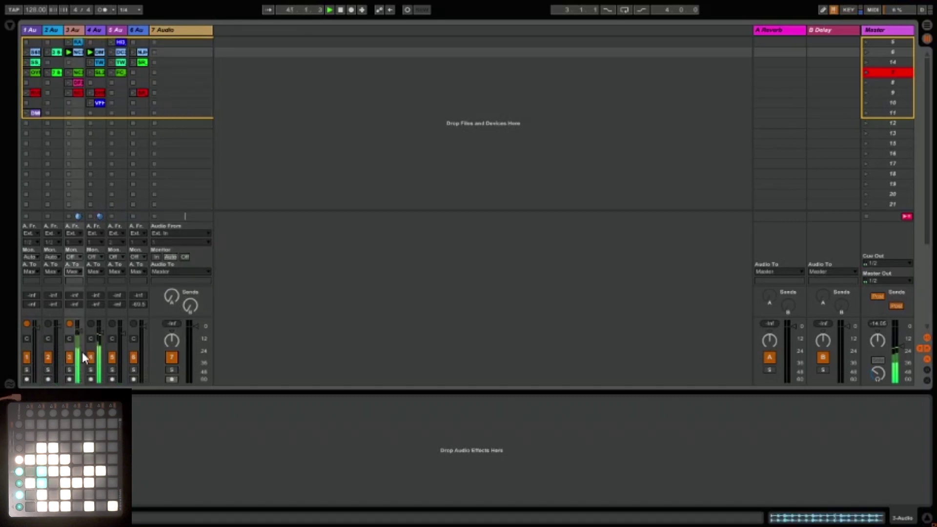
left_click(101, 271)
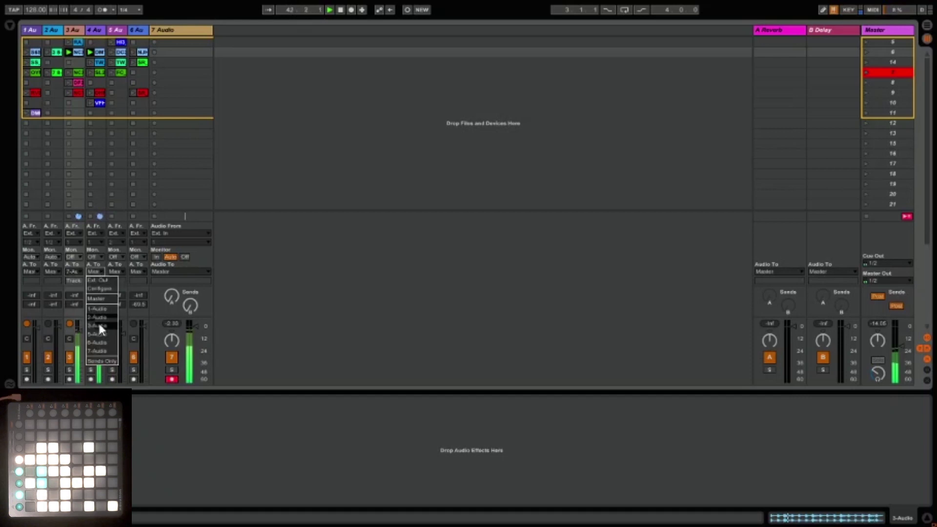
left_click(100, 356)
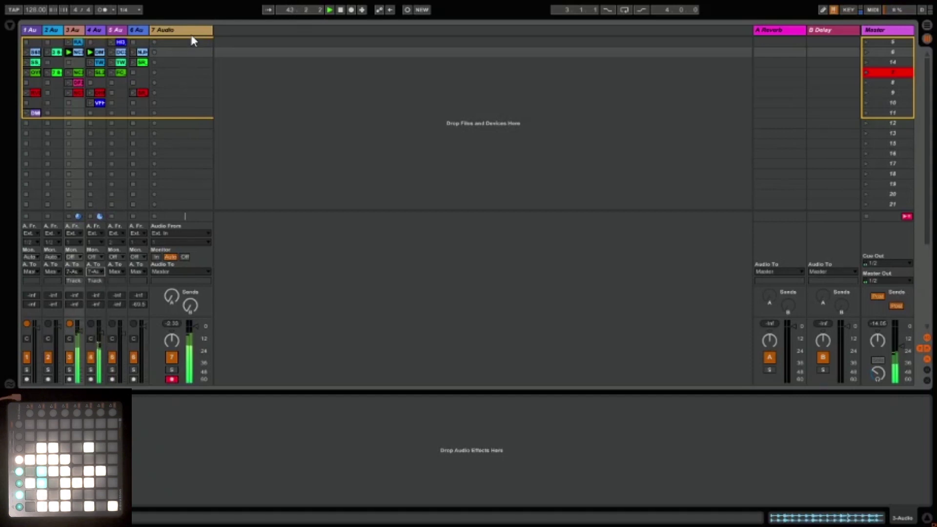
left_click(10, 26)
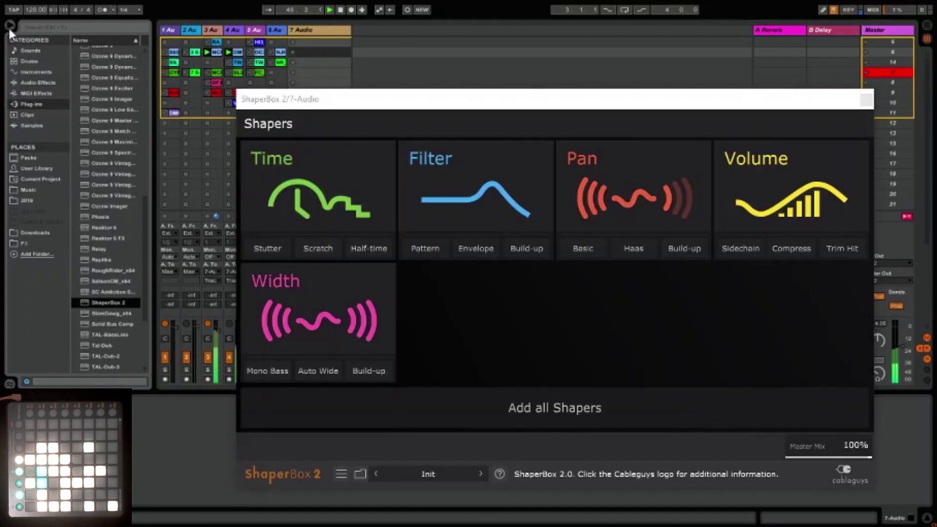
Load ShaperBox 2 onto 7 Audio and add a Time shaper with default settings
left_click(7, 26)
left_click_drag(491, 100, 466, 89)
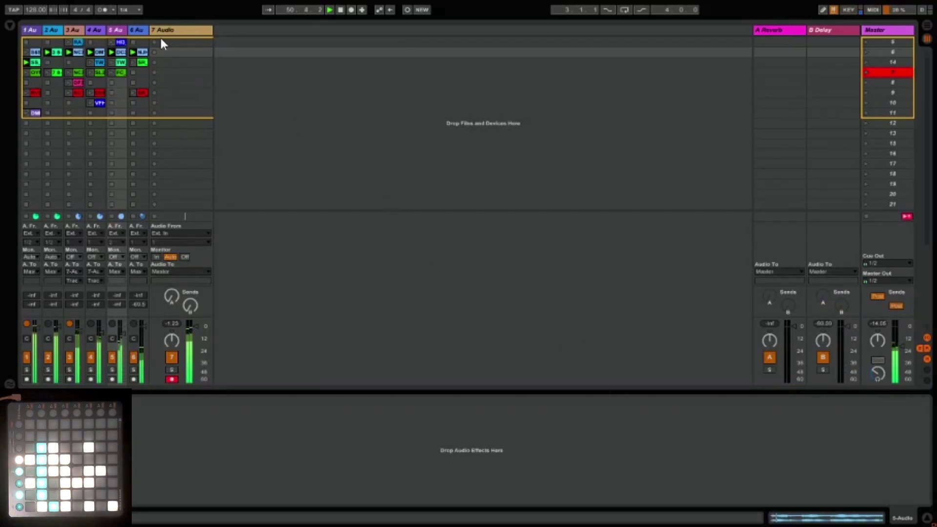
left_click(179, 31)
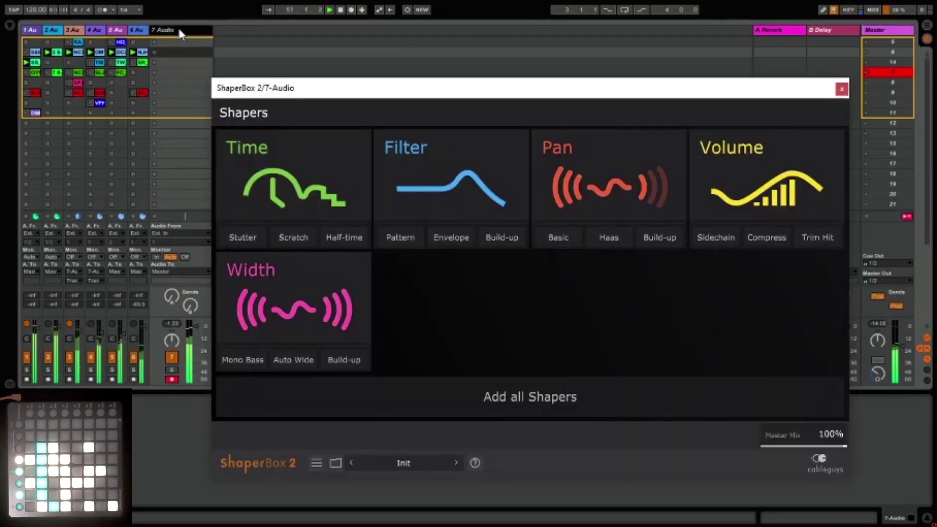
left_click(321, 156)
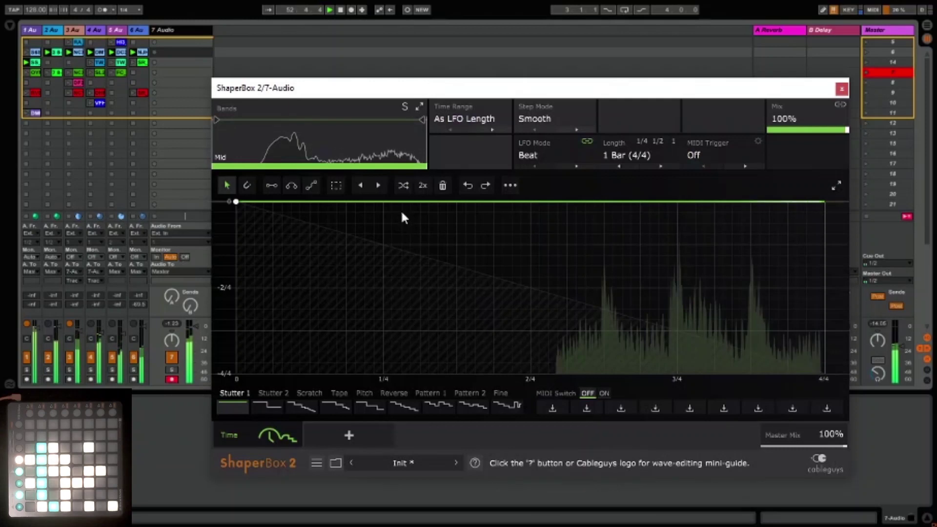
Split off a Low band around 757 Hz, turn on MIDI Switch and store the wave under C#
left_click_drag(217, 119, 324, 120)
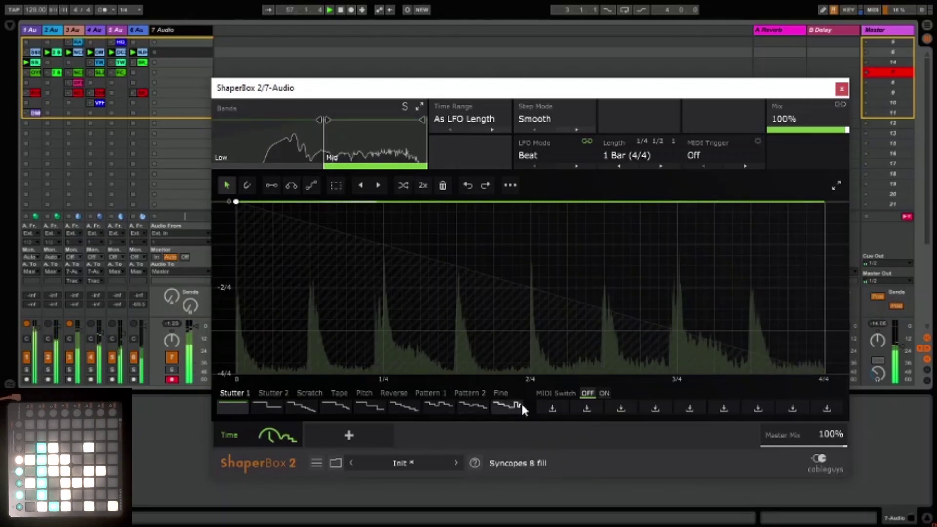
left_click(604, 394)
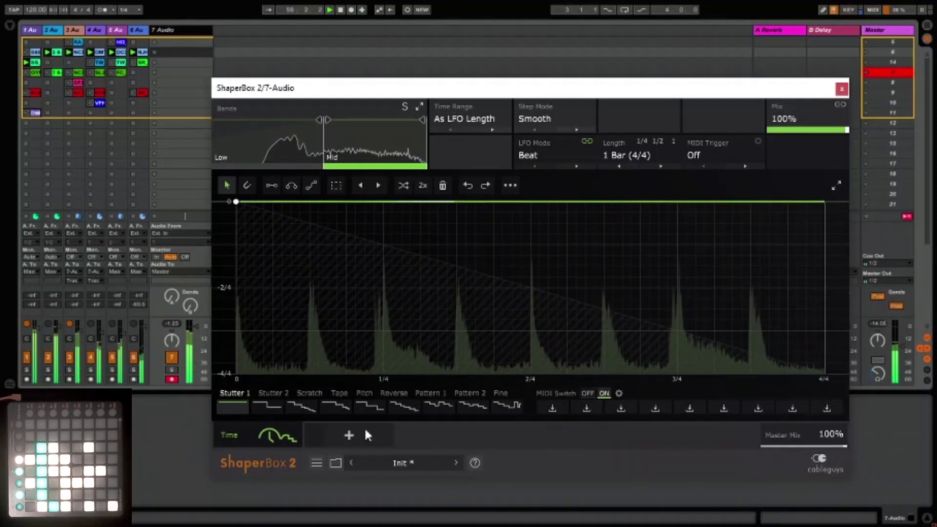
left_click(553, 408)
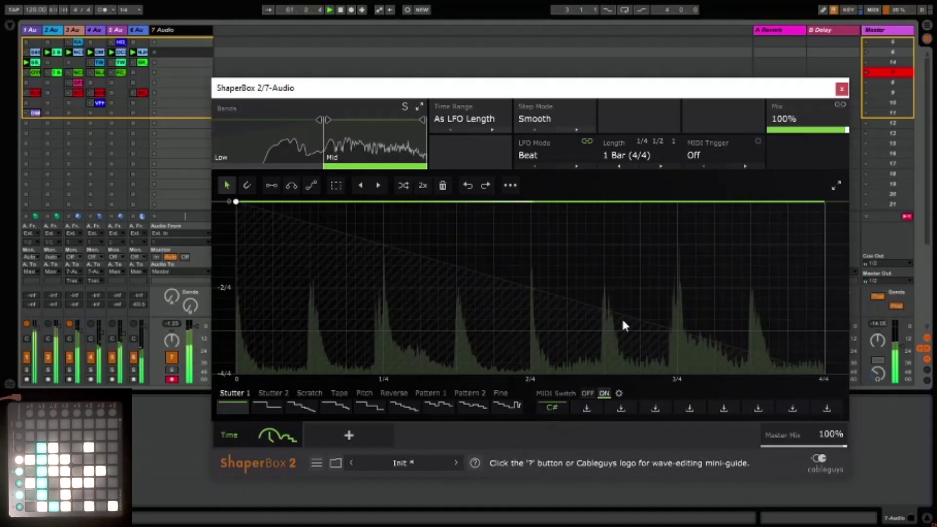
Set the Time shaper's MIDI Trigger to On so MIDI notes restart its LFO
left_click(759, 154)
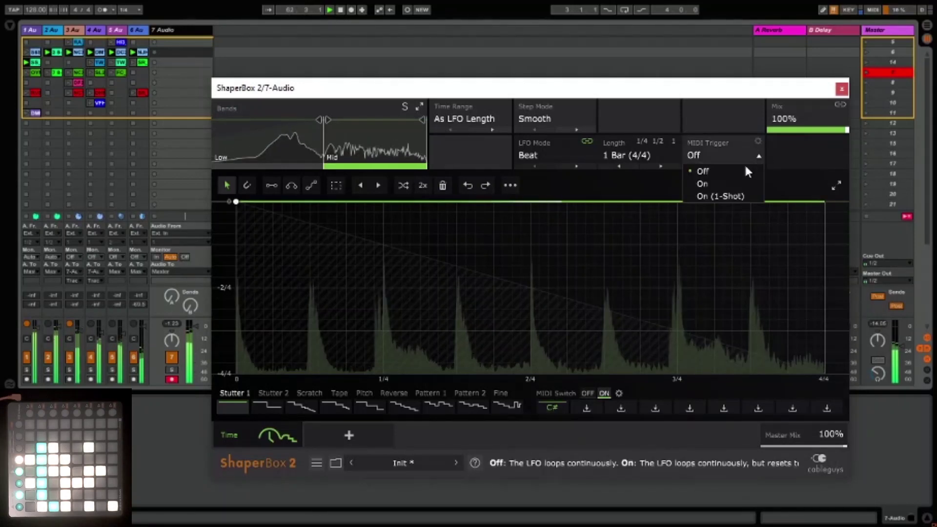
left_click(727, 182)
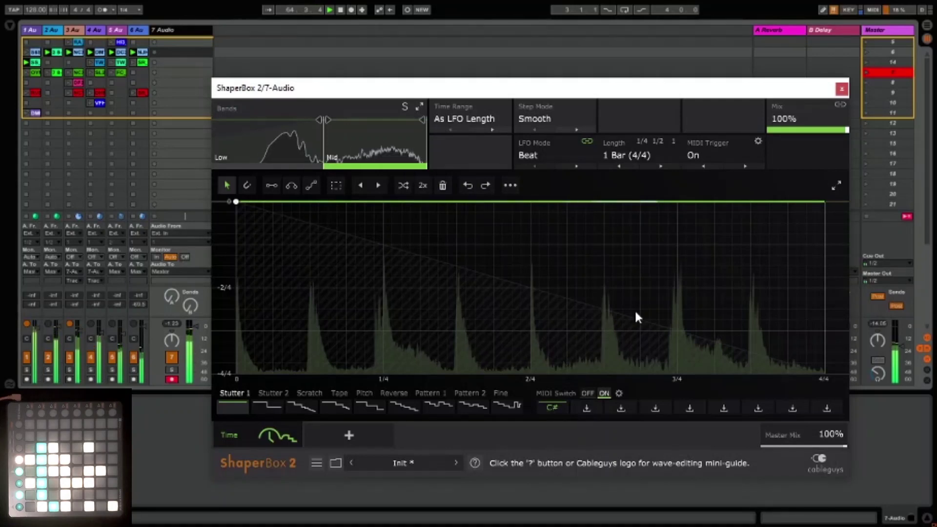
Add an armed 8 MIDI track with Launchpad input, sending MIDI to ShaperBox 2 on 7-Audio
left_click(192, 34)
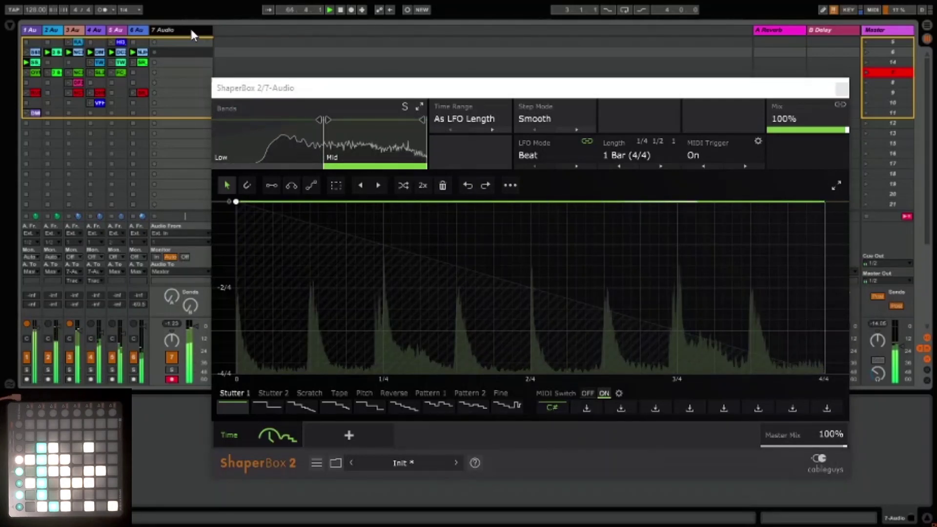
key("ctrl+shift+t")
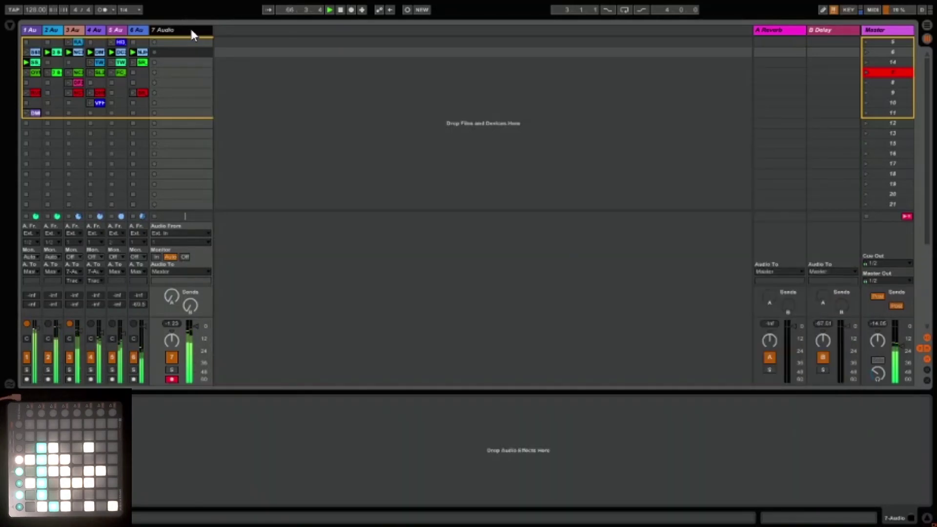
left_click(269, 233)
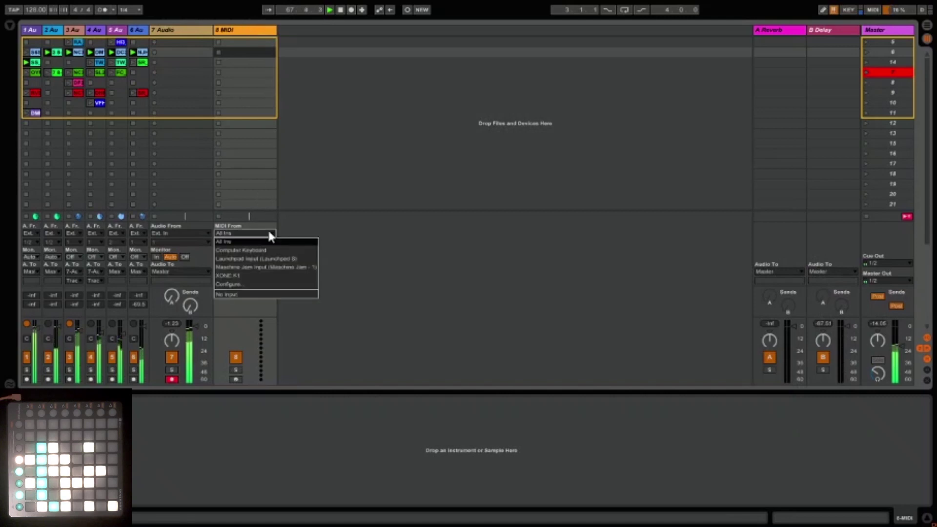
left_click(267, 258)
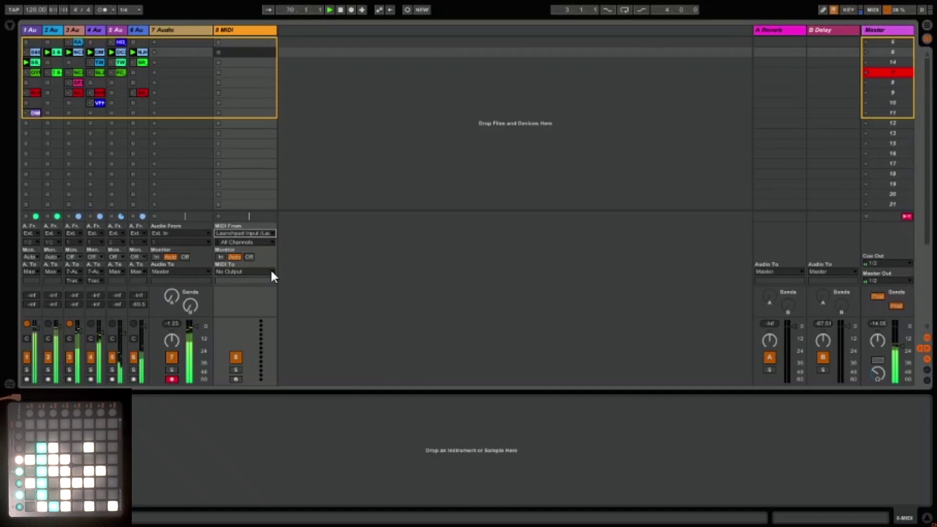
left_click(272, 272)
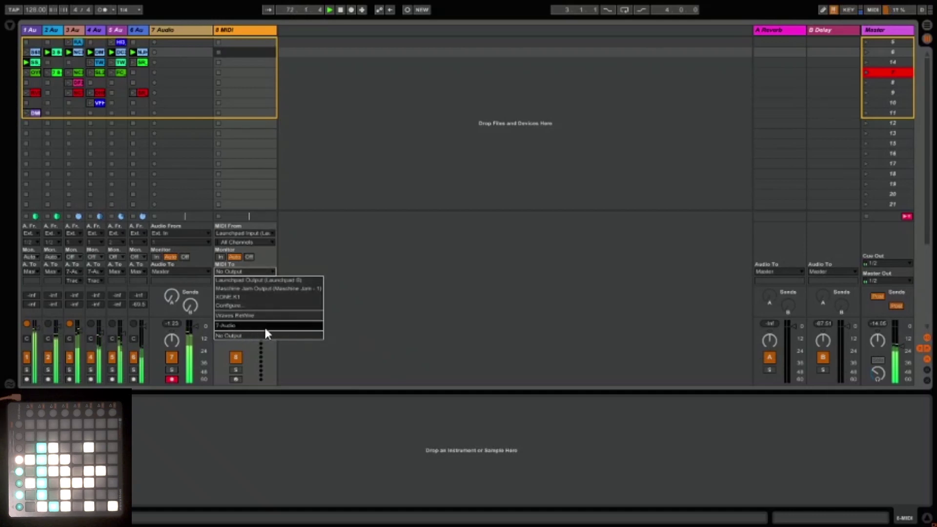
left_click(234, 324)
left_click(236, 379)
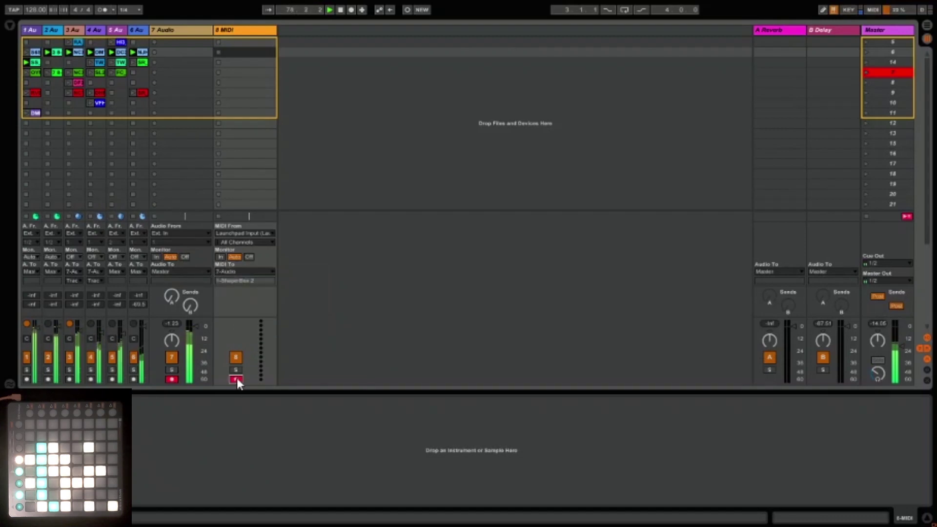
left_click(178, 31)
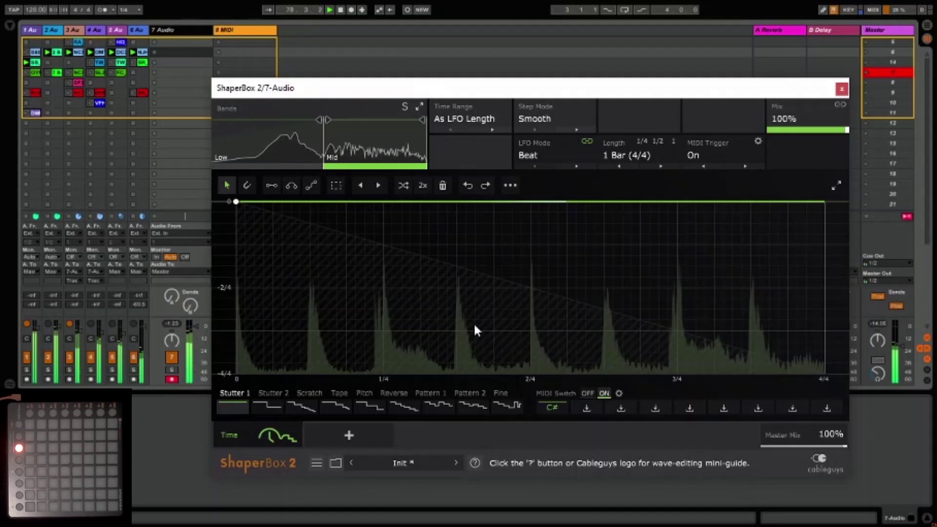
Load the Reverse wave into the Time shaper and add a Filter shaper
left_click(401, 404)
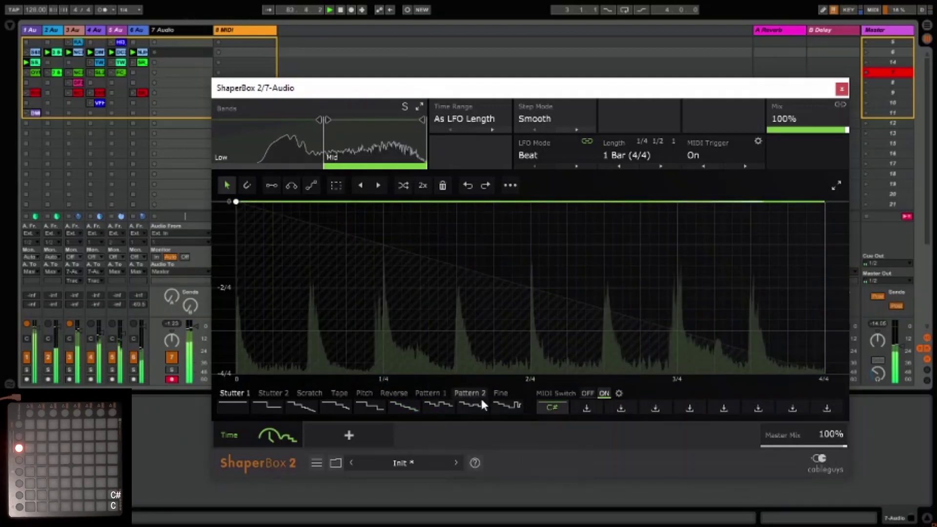
left_click(369, 429)
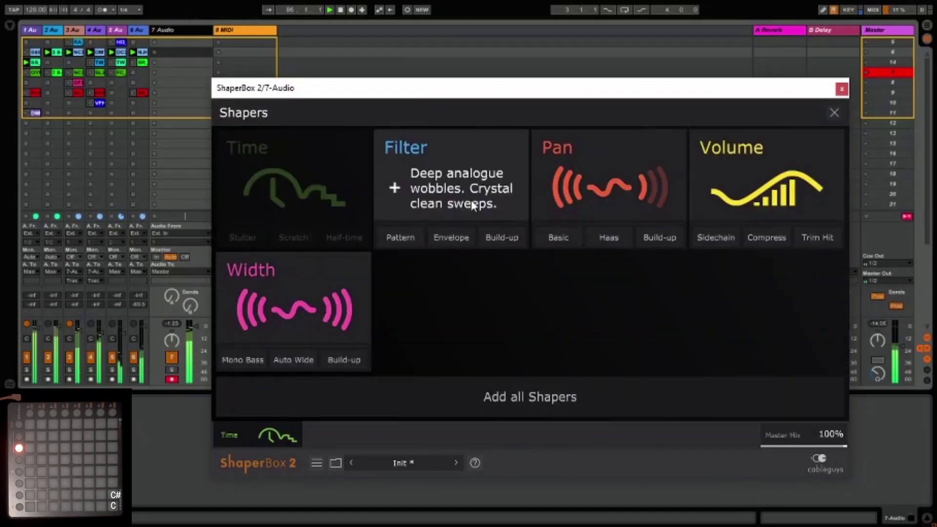
left_click(468, 144)
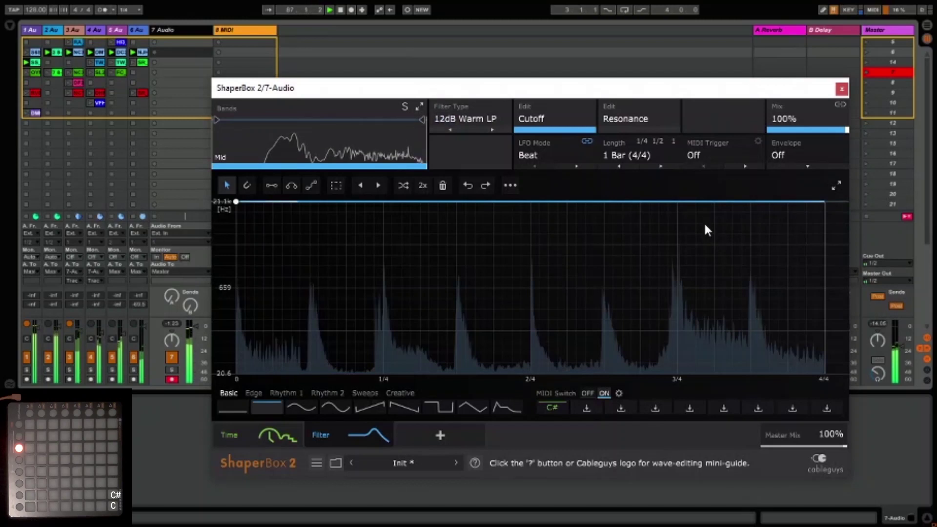
Set the Filter shaper's length to 4 bars with MIDI Trigger On (1-Shot)
left_click(669, 166)
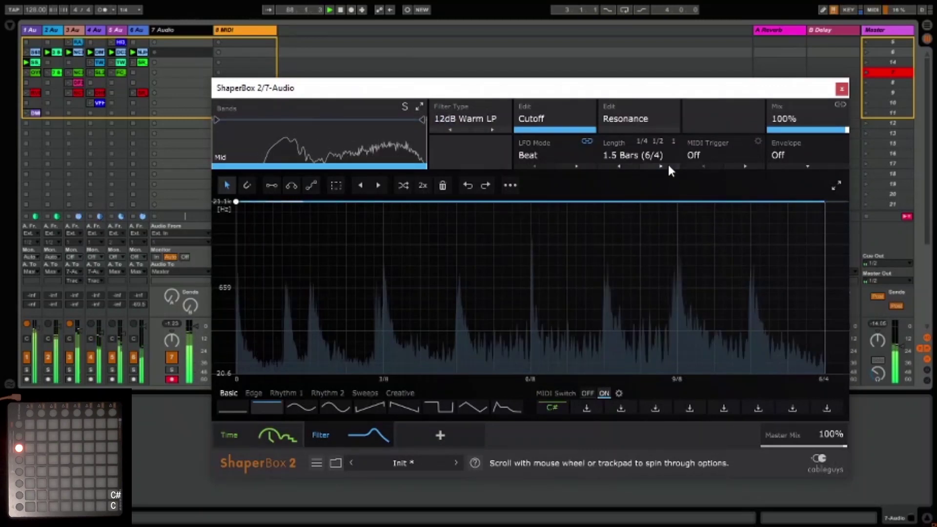
left_click(669, 166)
left_click(668, 164)
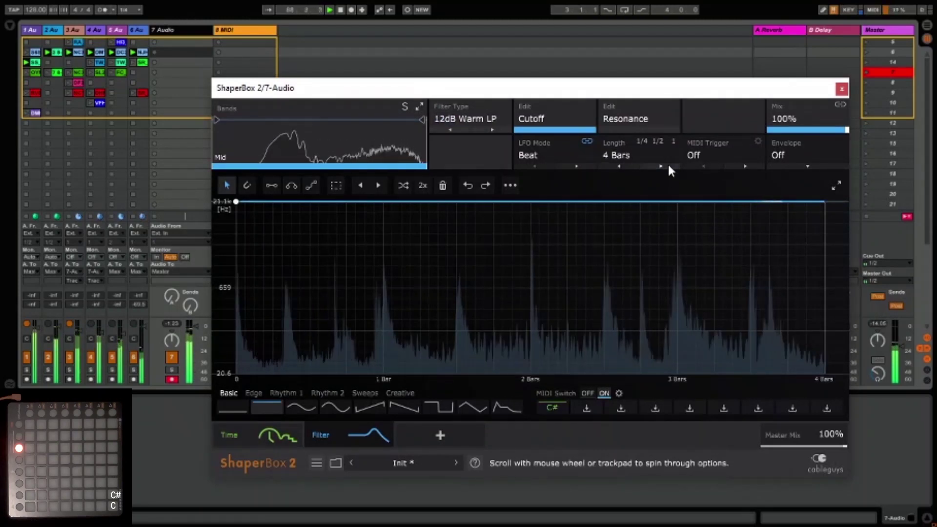
left_click(756, 157)
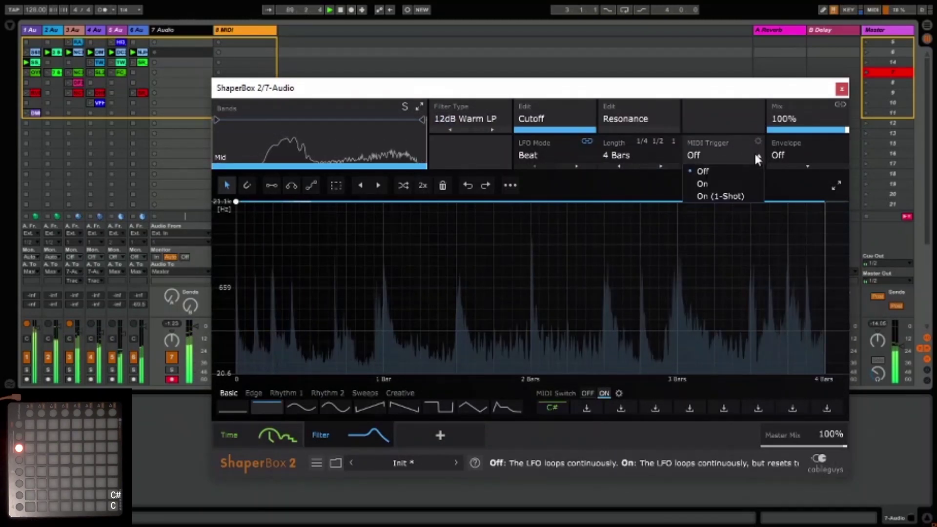
left_click(729, 194)
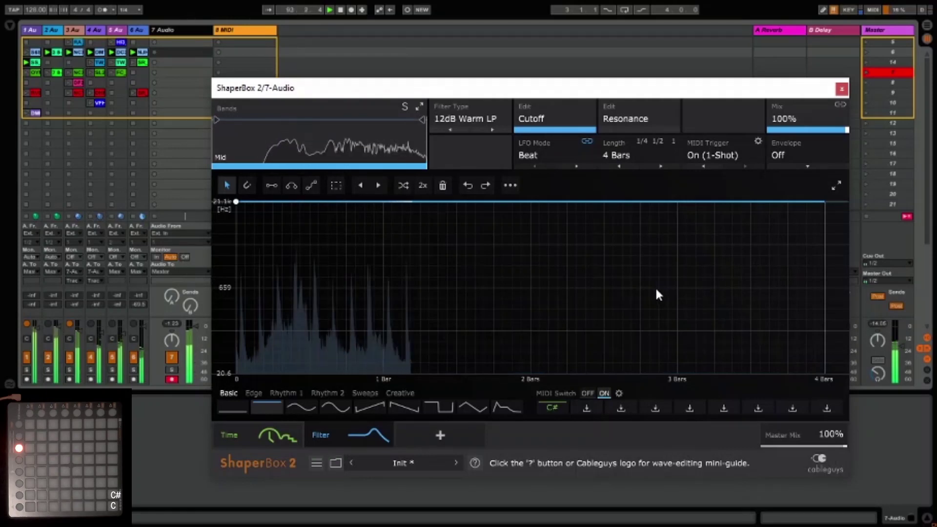
Draw a cutoff curve that slowly falls to the bottom and store it under note D
left_click(822, 211)
left_click_drag(822, 211, 824, 374)
left_click_drag(561, 315, 671, 201)
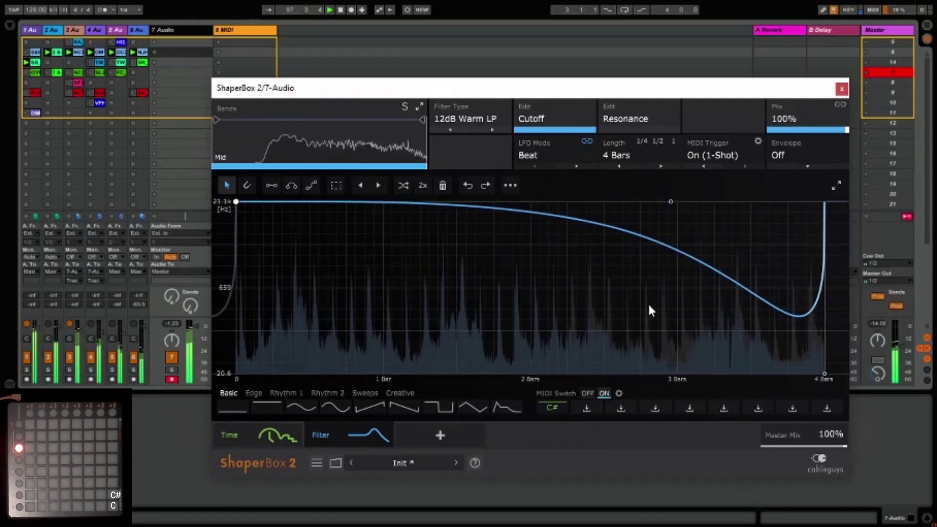
left_click(592, 411)
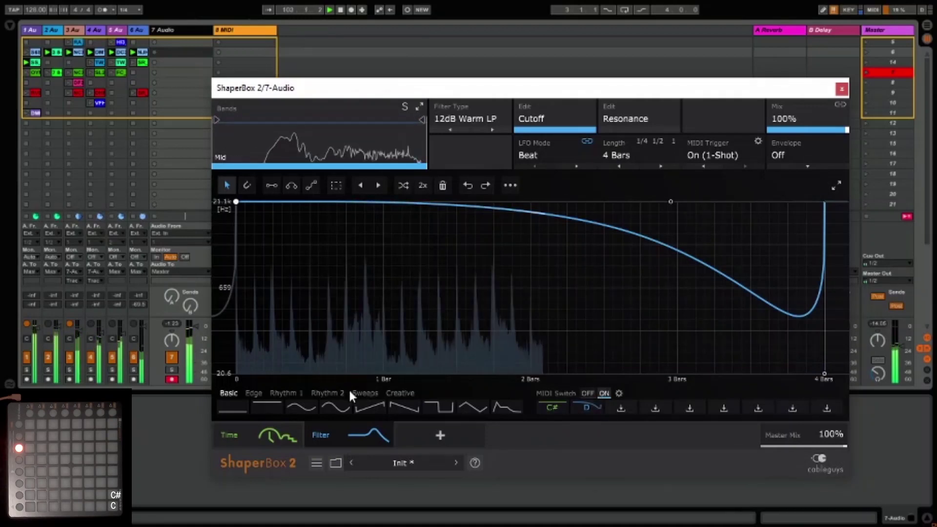
Add a Width shaper with the Accent 1 > Accent 6 wave, flipped vertically
left_click(418, 440)
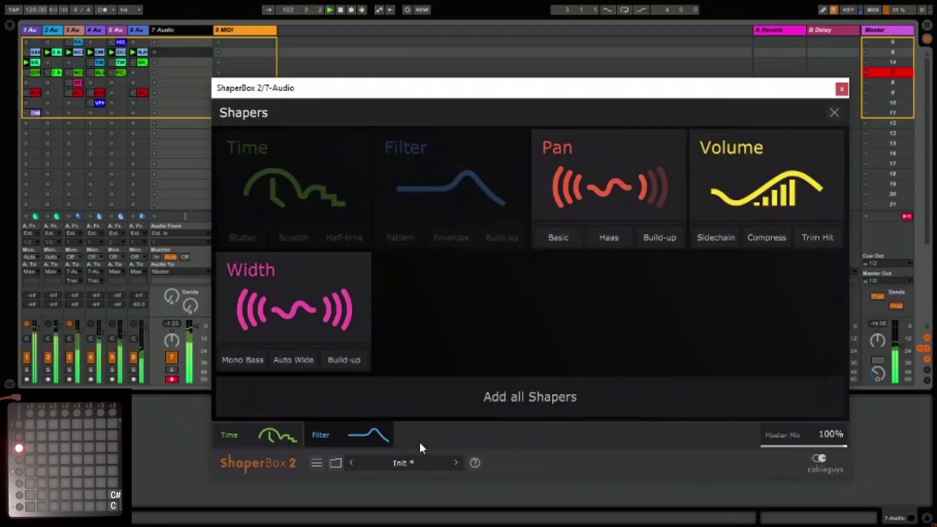
left_click(322, 266)
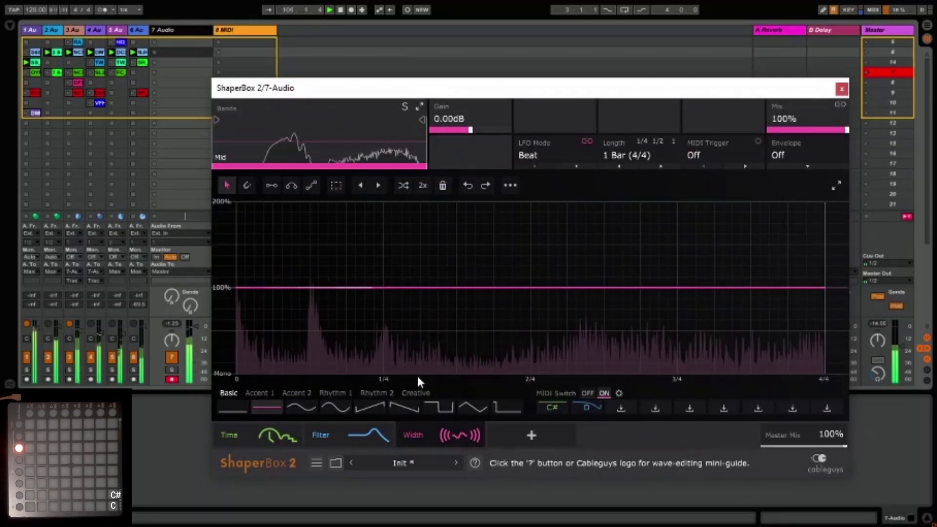
left_click(292, 394)
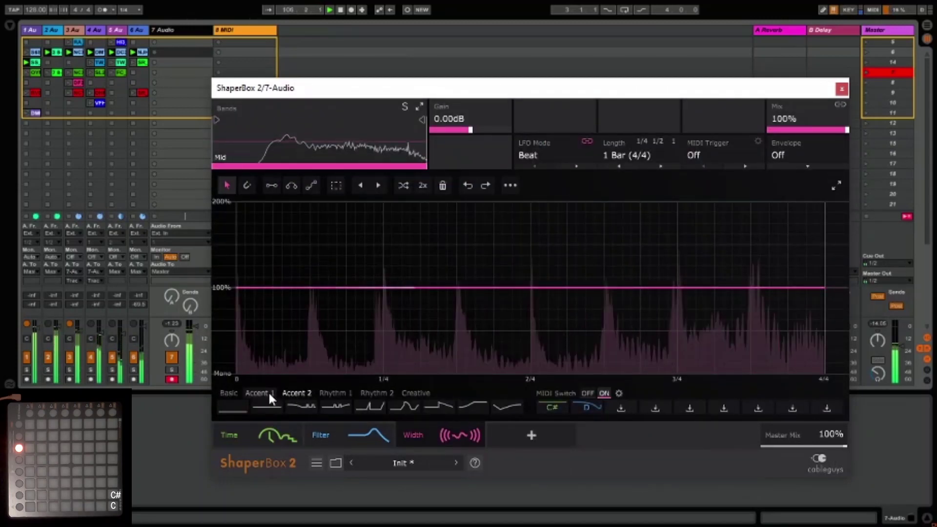
left_click(269, 393)
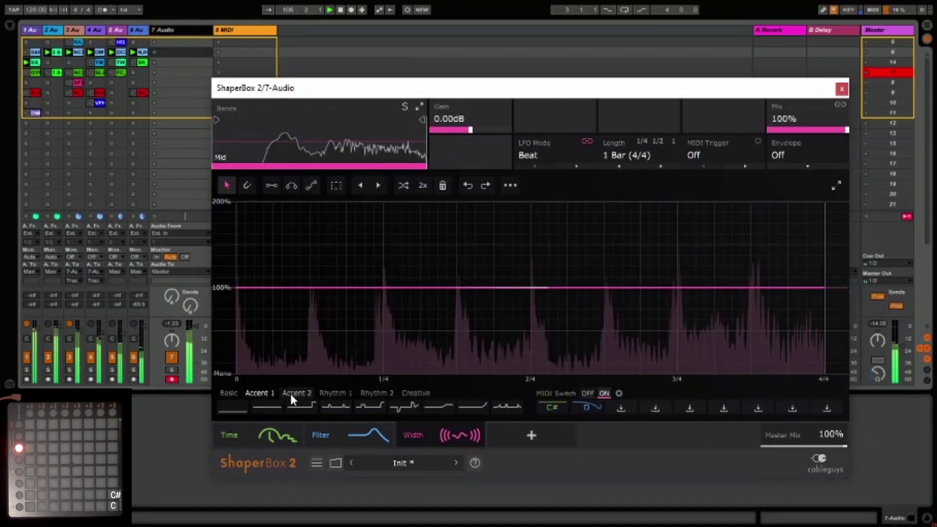
left_click(471, 409)
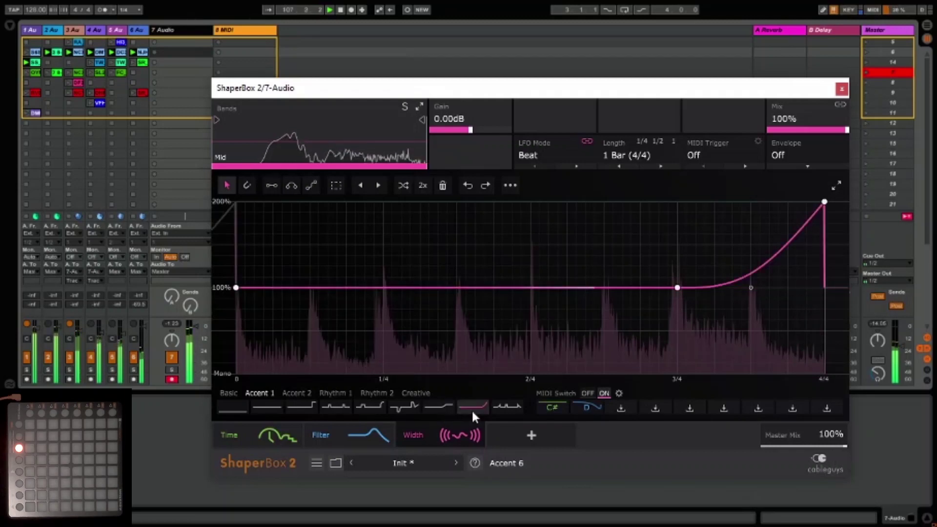
left_click(511, 187)
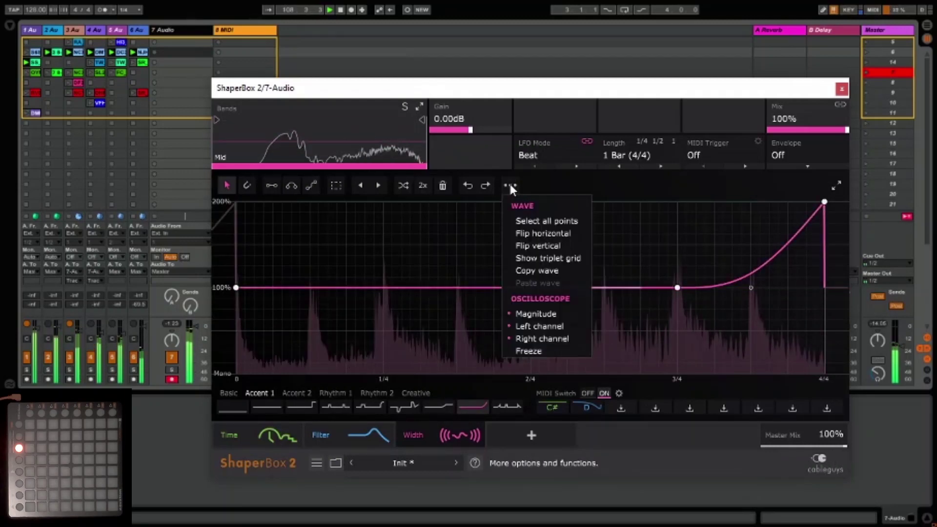
left_click(547, 246)
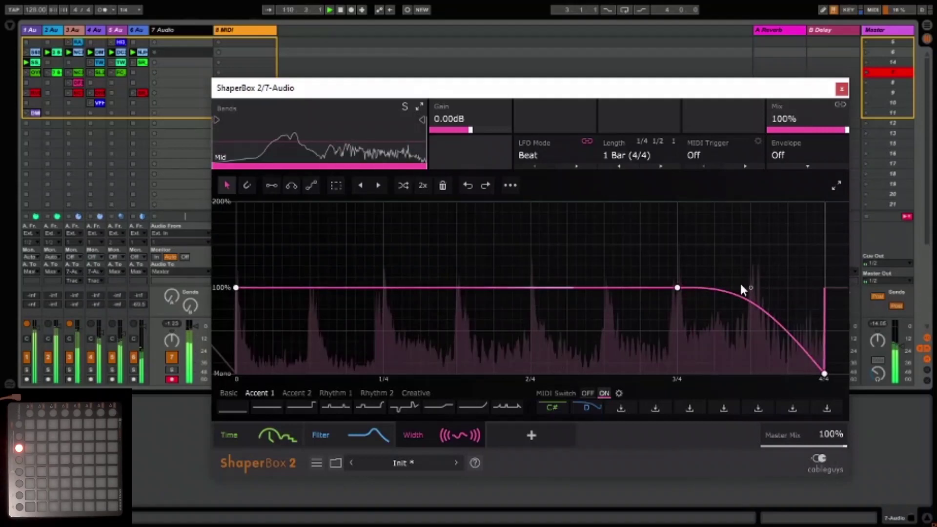
Reshape the width curve into a gradual fall starting near 1/4 and set MIDI Trigger to 1-Shot
left_click_drag(678, 288, 386, 288)
left_click_drag(751, 288, 571, 304)
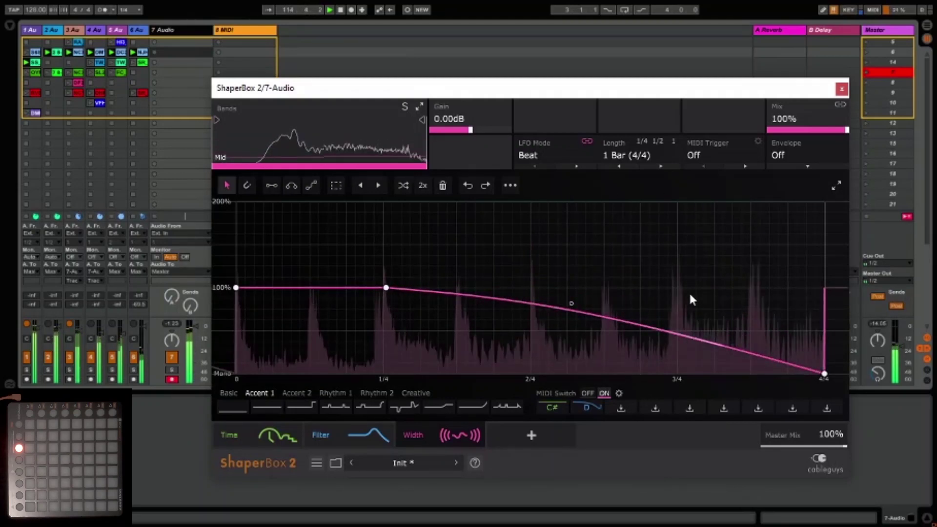
left_click(745, 155)
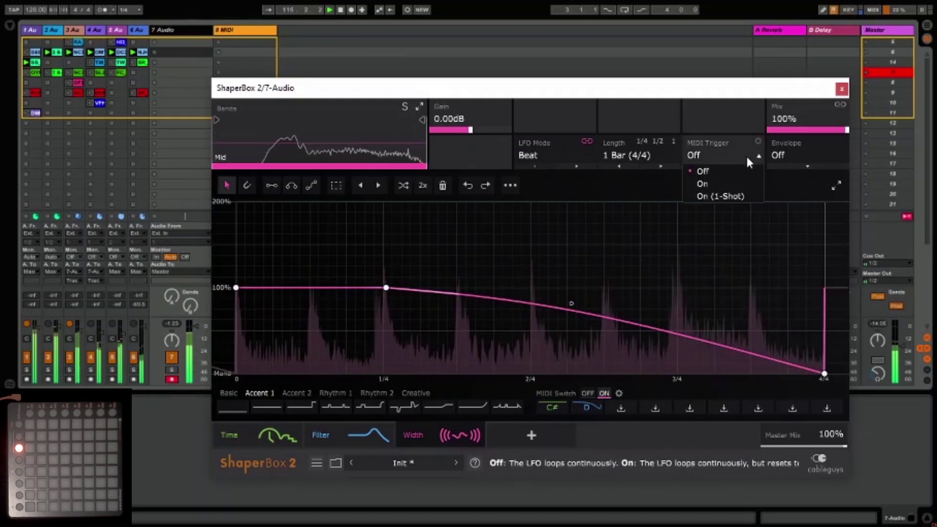
left_click(724, 196)
Lengthen the width curve to 4 bars and store it as the D# user wave
left_click(662, 166)
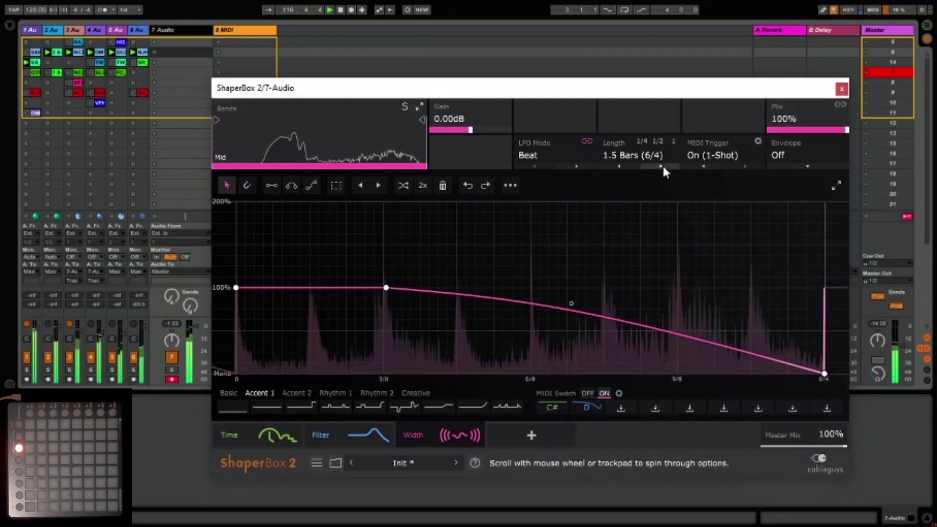
left_click(662, 165)
left_click(662, 165)
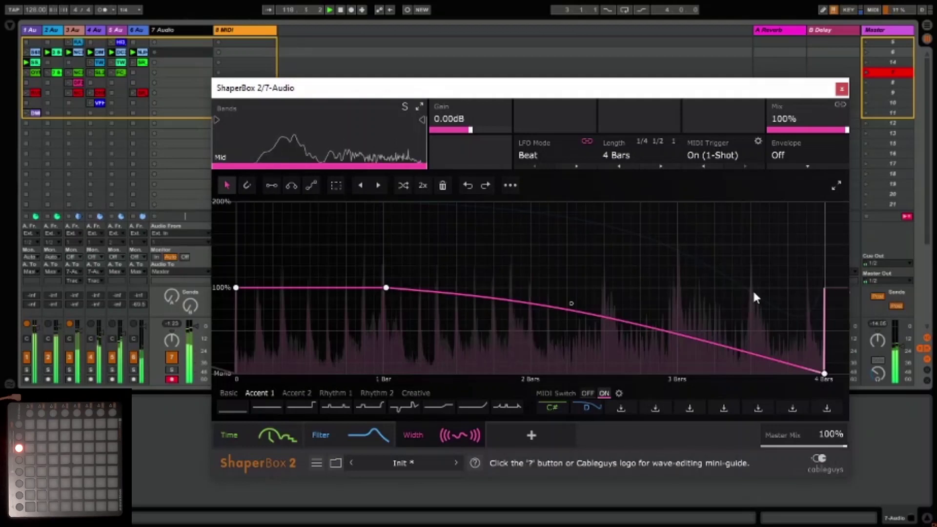
left_click(621, 408)
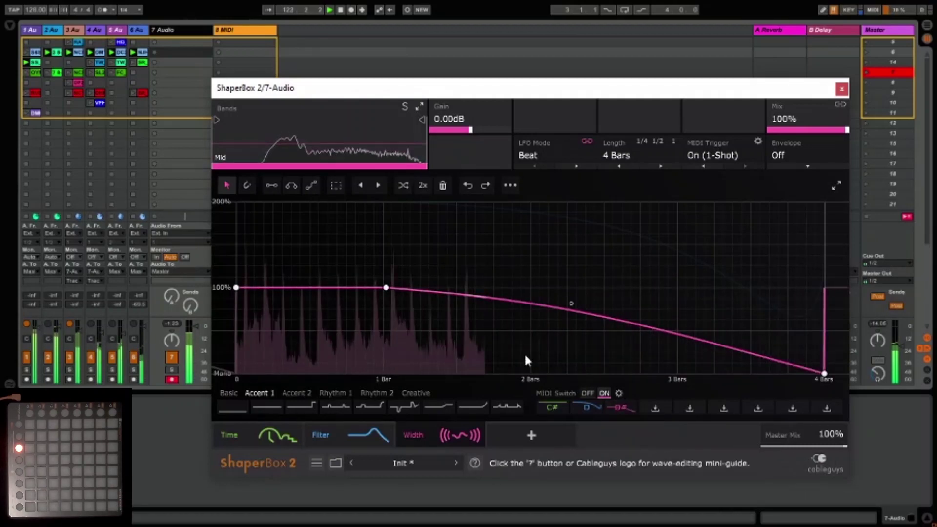
left_click(342, 432)
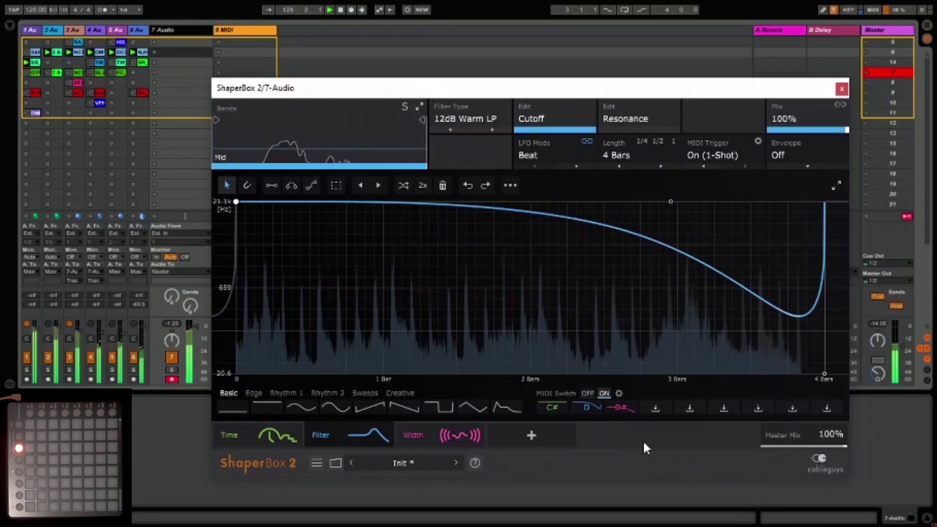
Store a descending staircase and the Mid scratch curve as Time shaper user waves
left_click(243, 433)
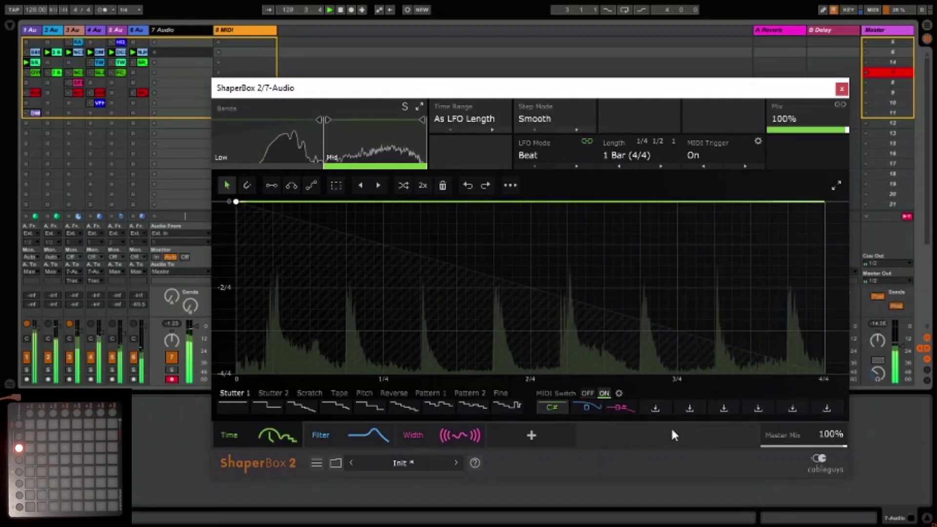
left_click(400, 406)
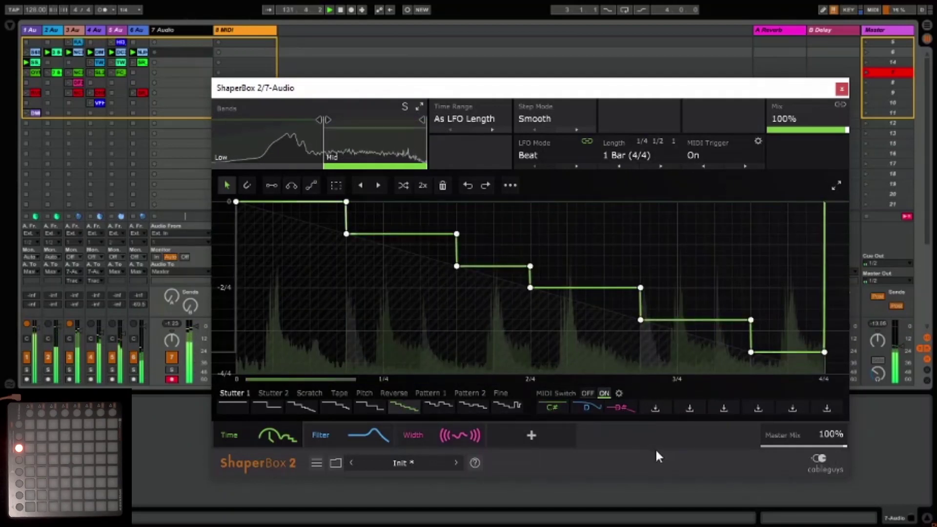
left_click(658, 406)
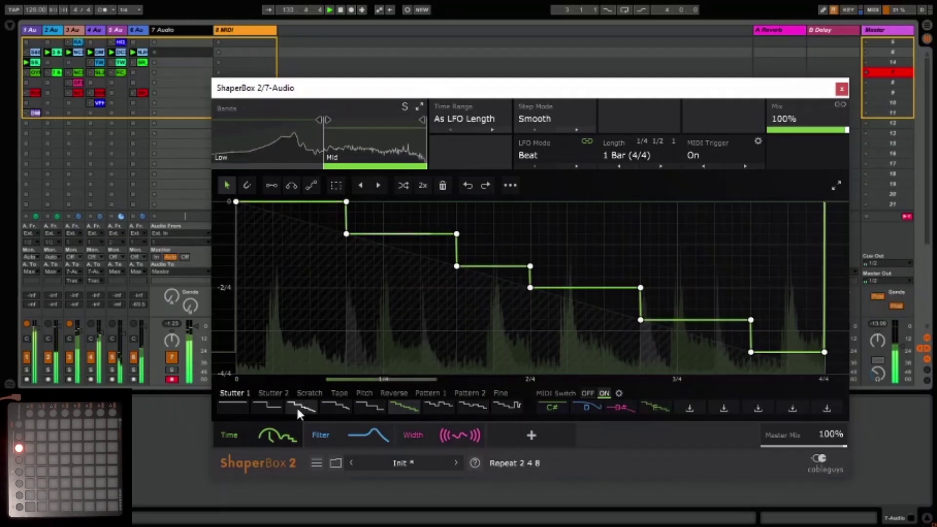
left_click(308, 393)
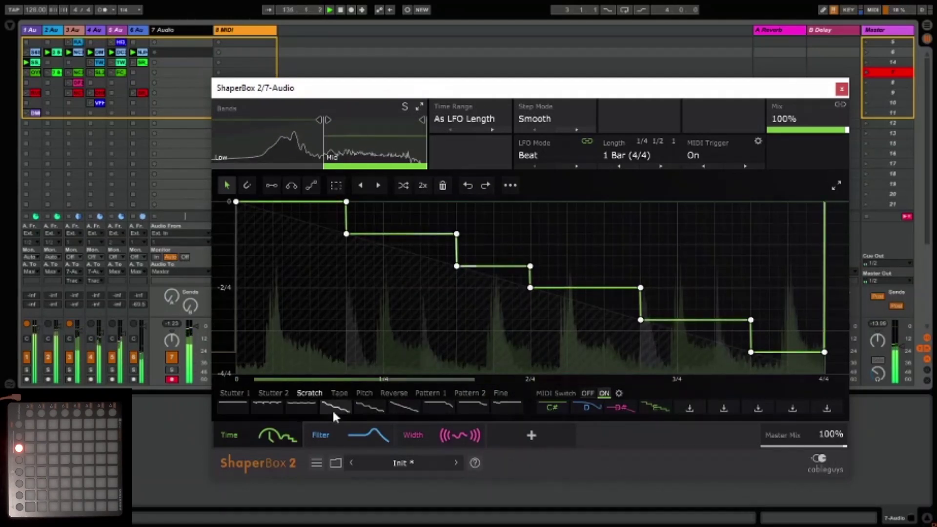
left_click(346, 411)
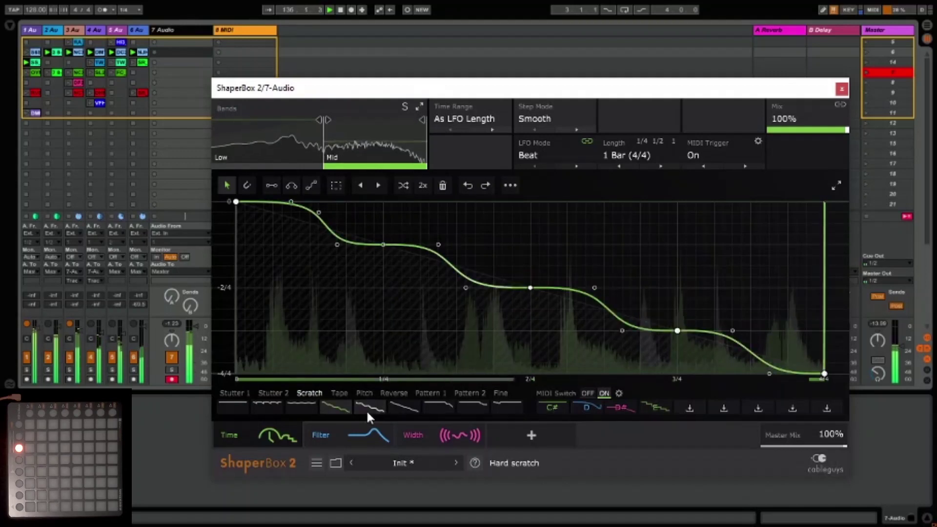
left_click(691, 405)
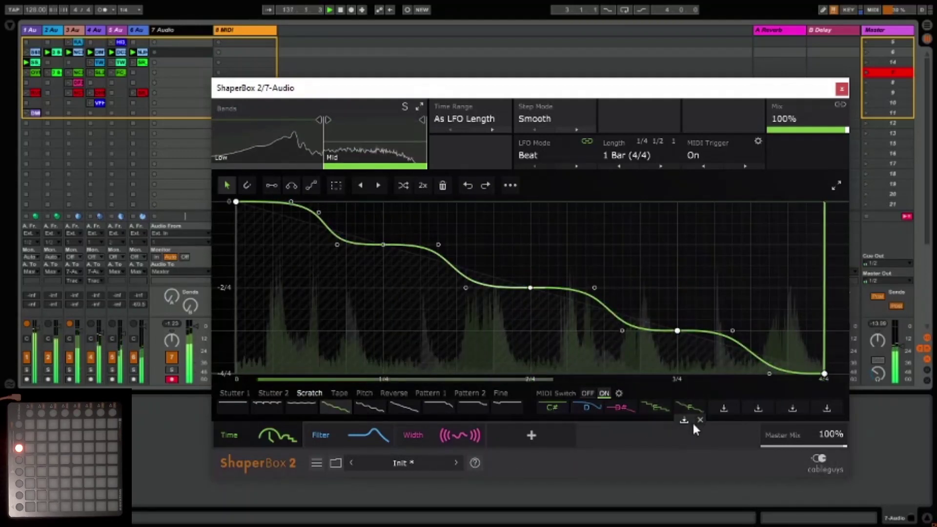
Store a Pattern 1 stepped wave and a descending Stutter 2 wave as further user waves
left_click(435, 394)
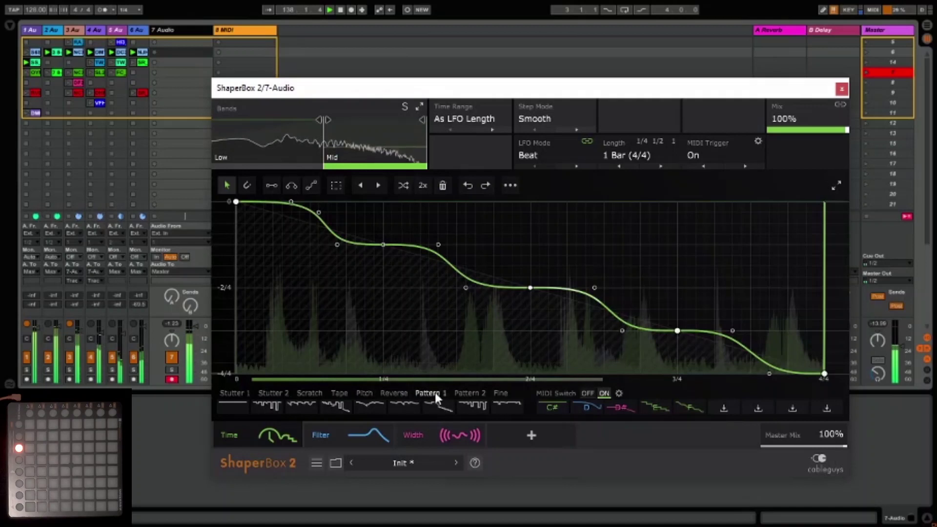
left_click(472, 406)
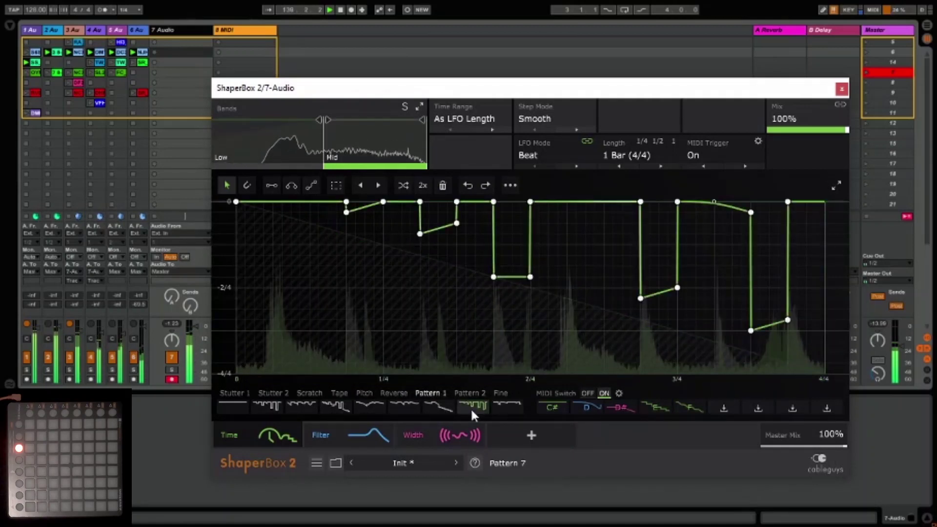
left_click(725, 408)
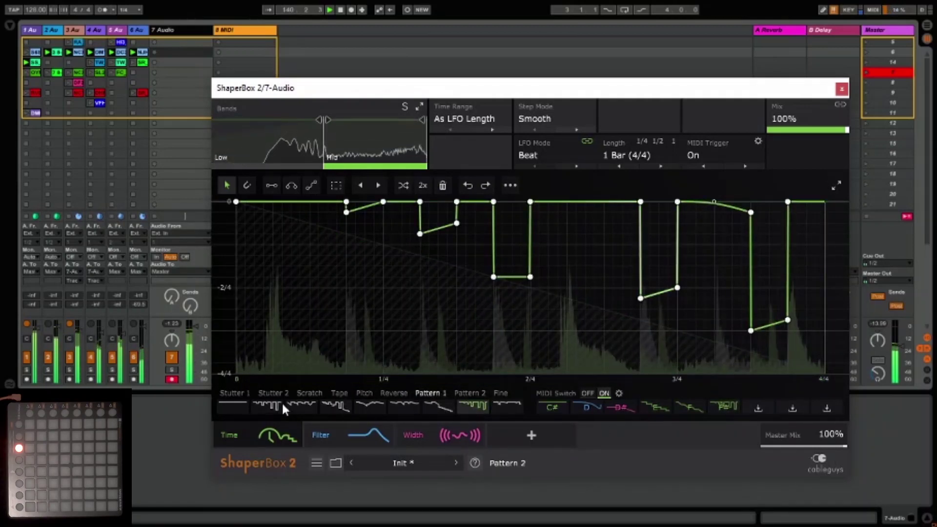
left_click(261, 394)
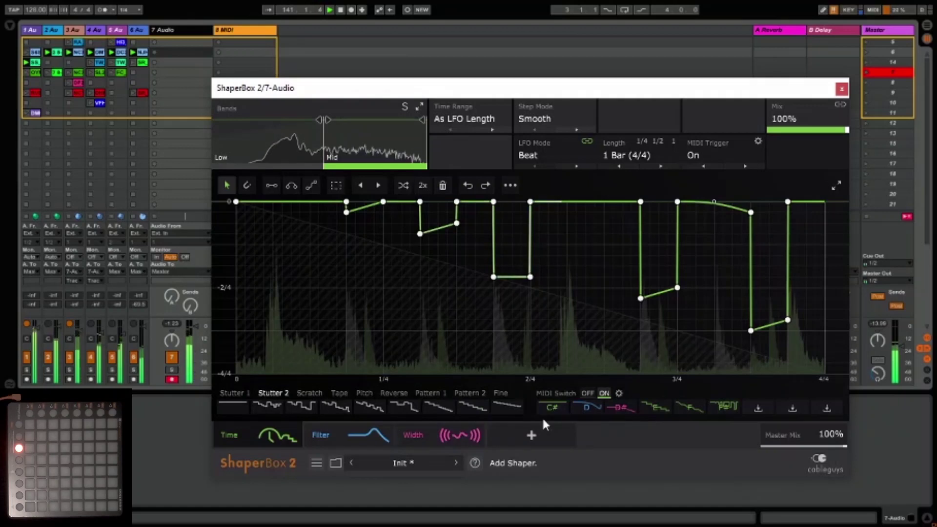
left_click(464, 405)
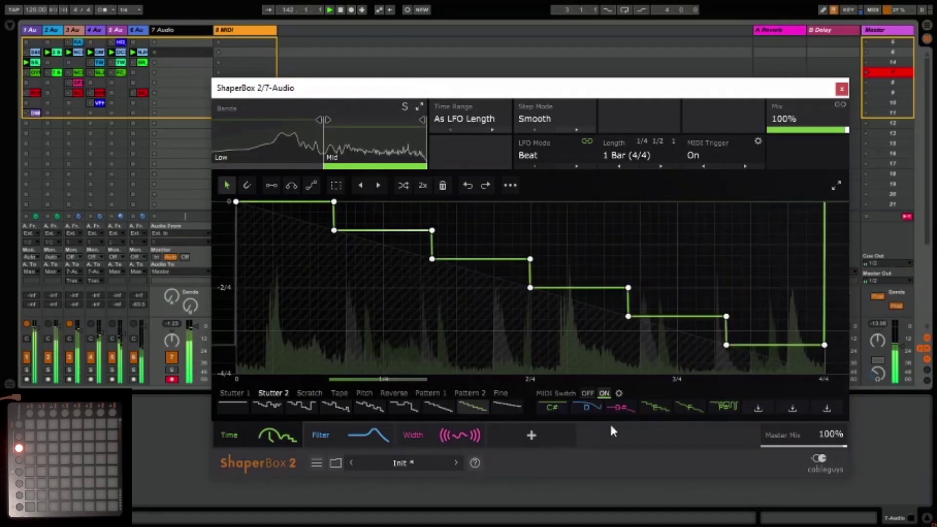
left_click(759, 408)
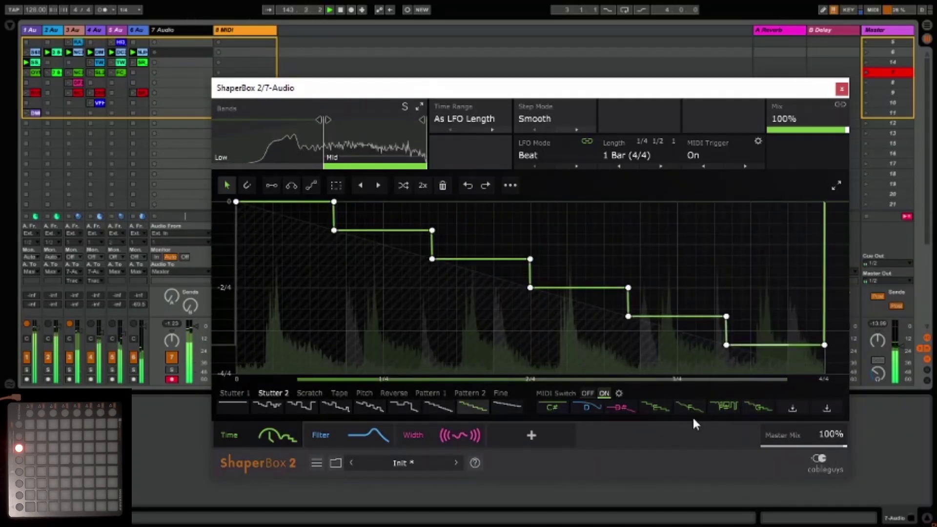